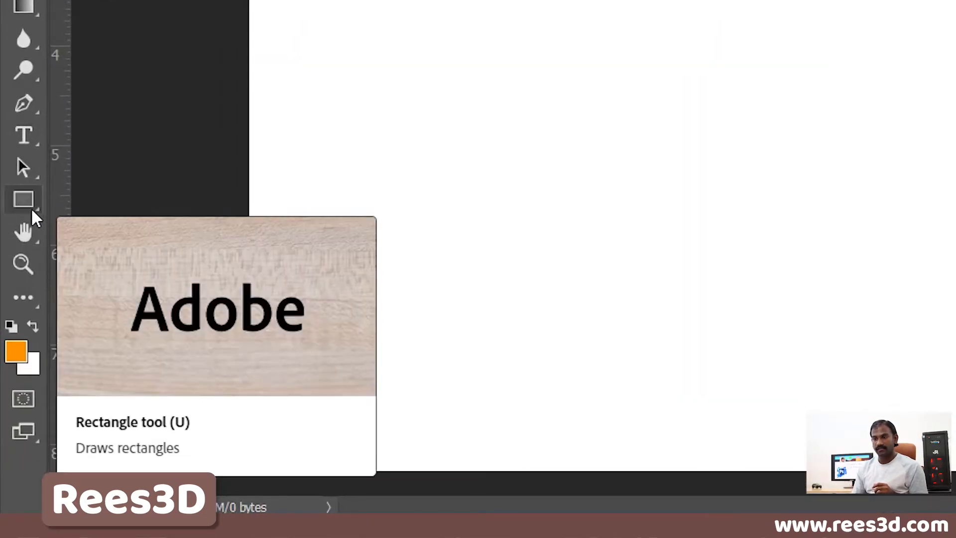
Draw an orange rectangle on the Background layer with the Rectangle tool in Pixels mode, and undo it
left_click(31, 194)
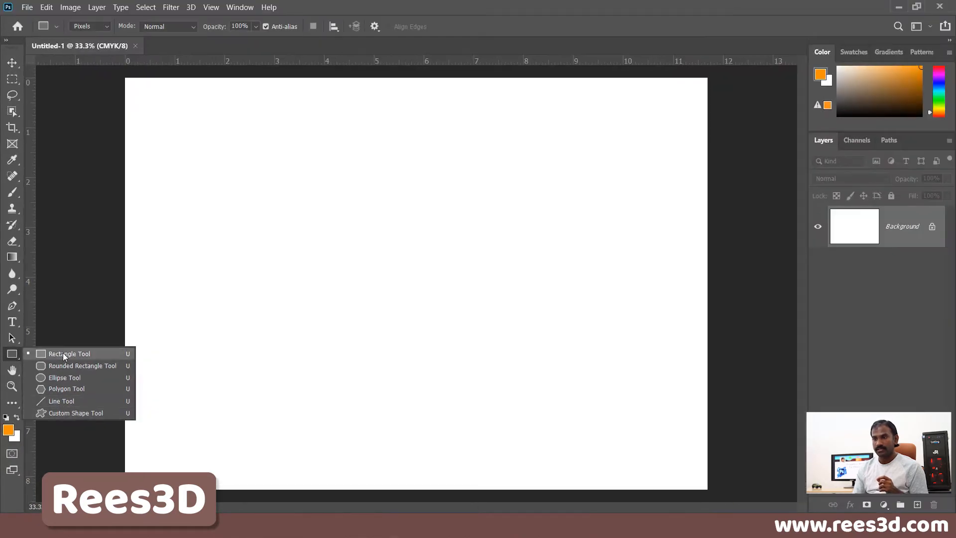
left_click(63, 353)
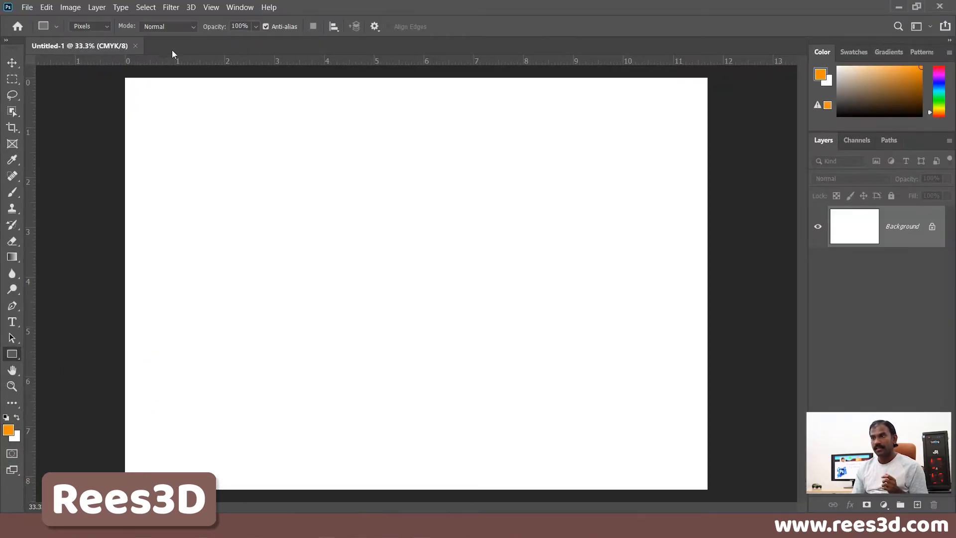
left_click(106, 26)
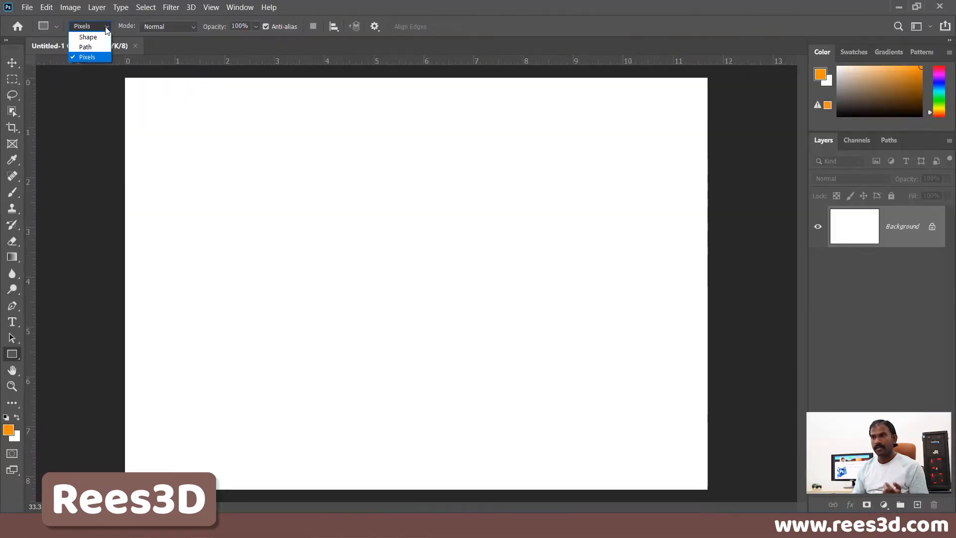
left_click(92, 57)
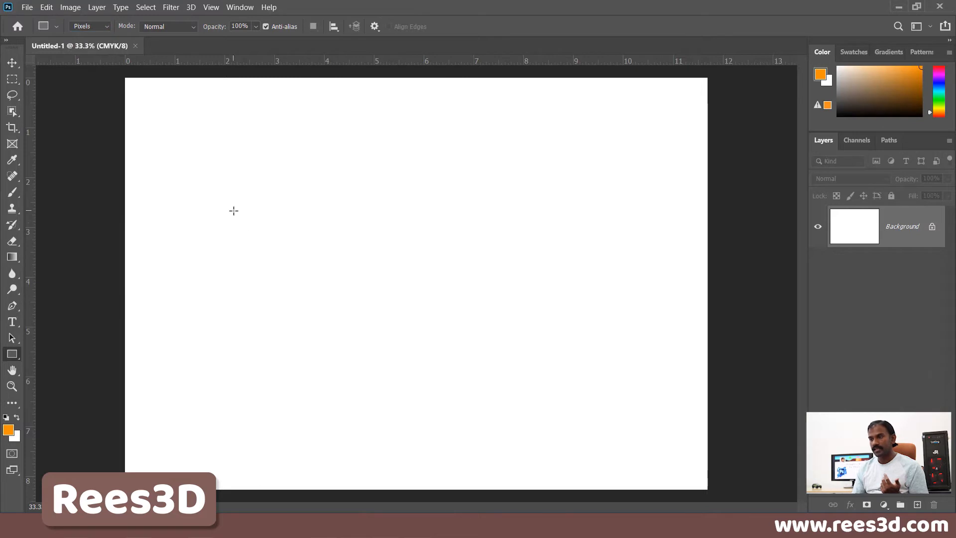
left_click_drag(215, 212, 386, 334)
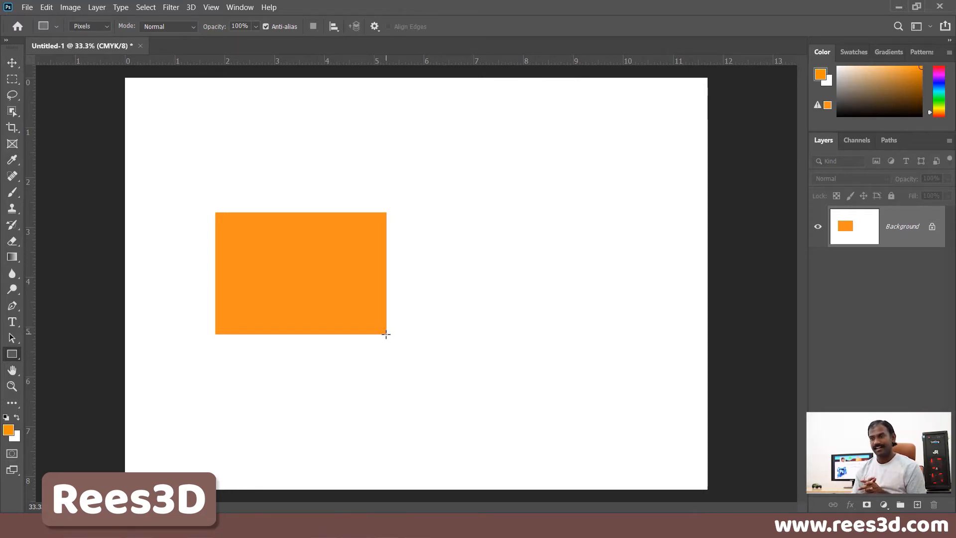
key("ctrl+z")
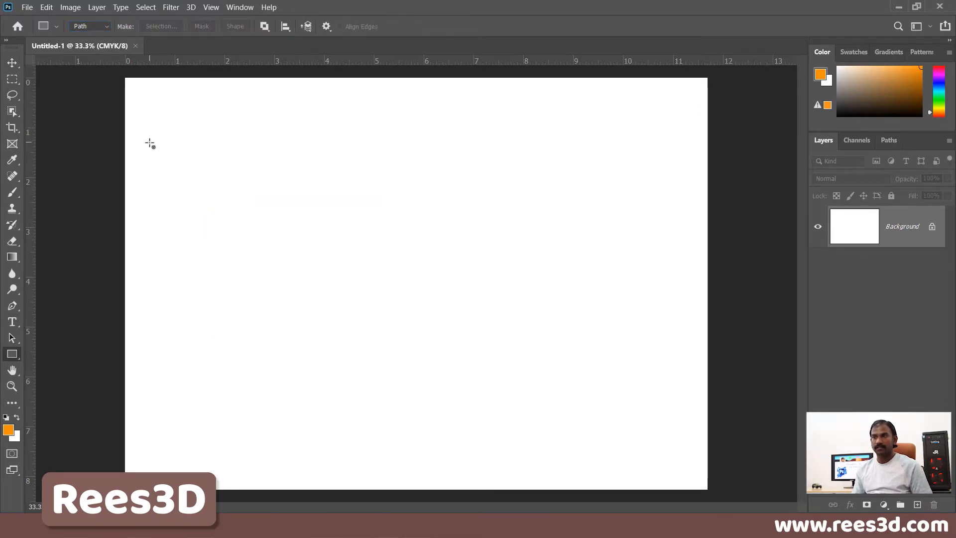
Draw a rectangular path of about 1039 × 773 px in Path mode, delete it and return to the layer list
left_click_drag(241, 204, 413, 332)
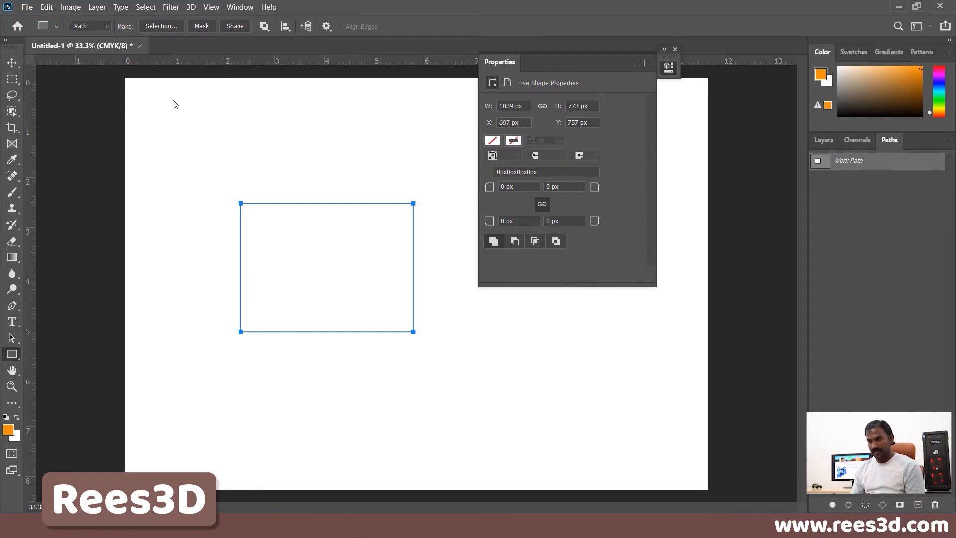
key("Delete")
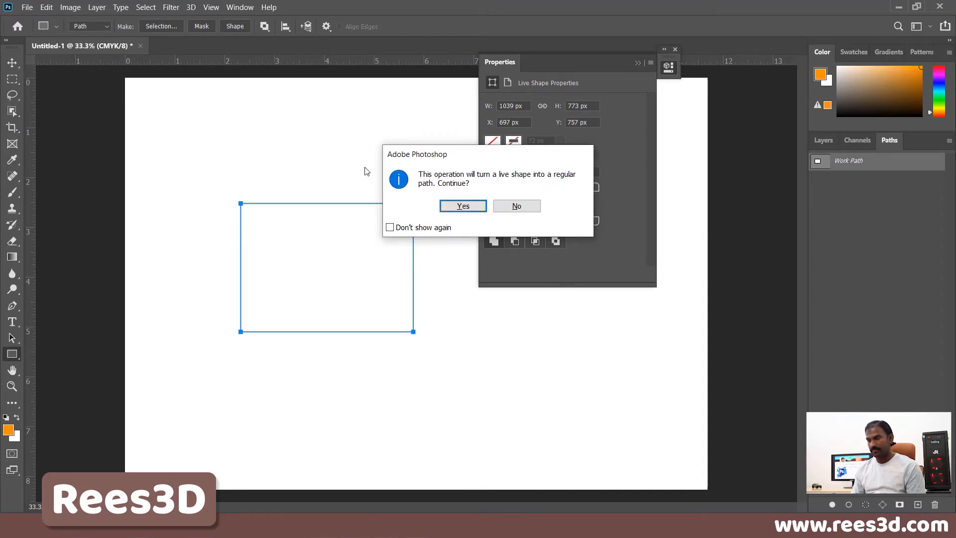
key("Return")
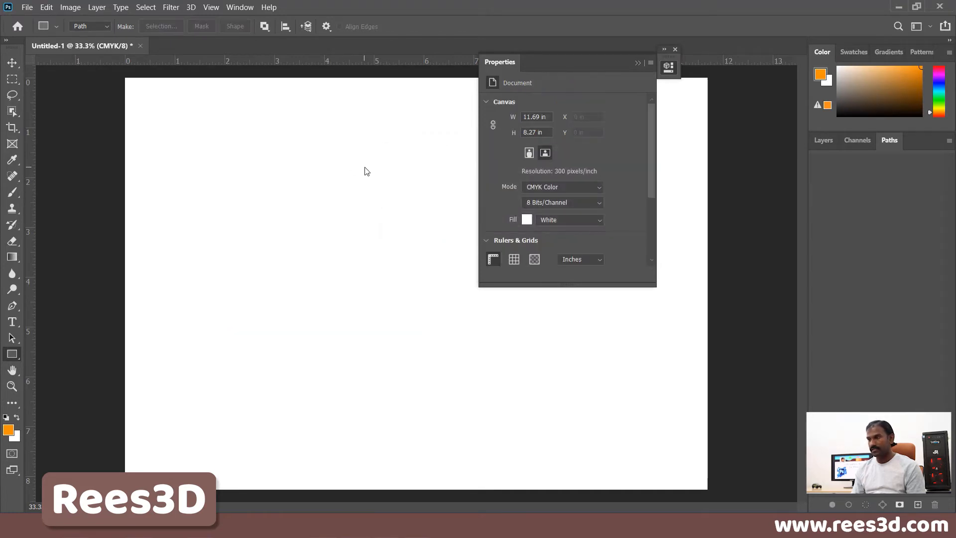
left_click(831, 142)
Draw a dark red rectangle of about 1010 × 755 px in Shape mode with a black stroke
left_click(106, 27)
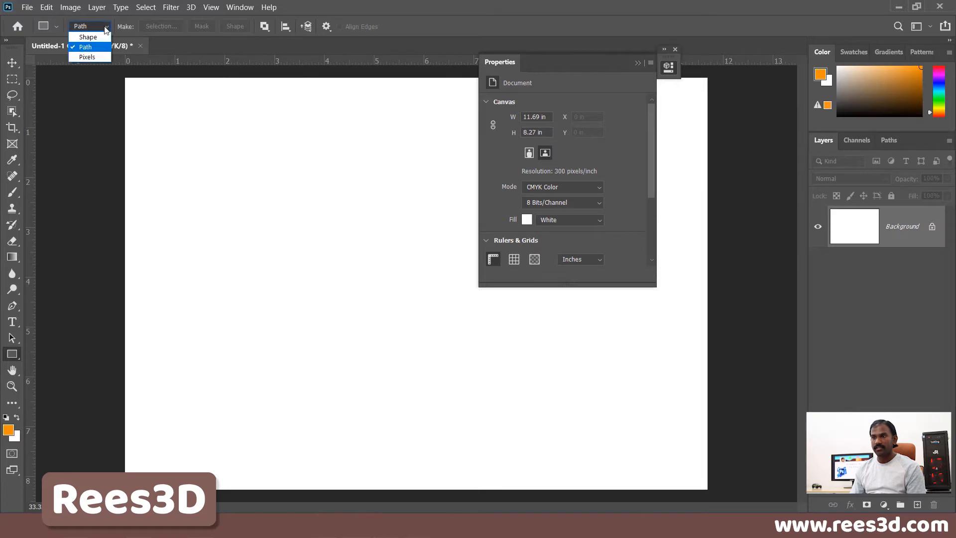
left_click(94, 37)
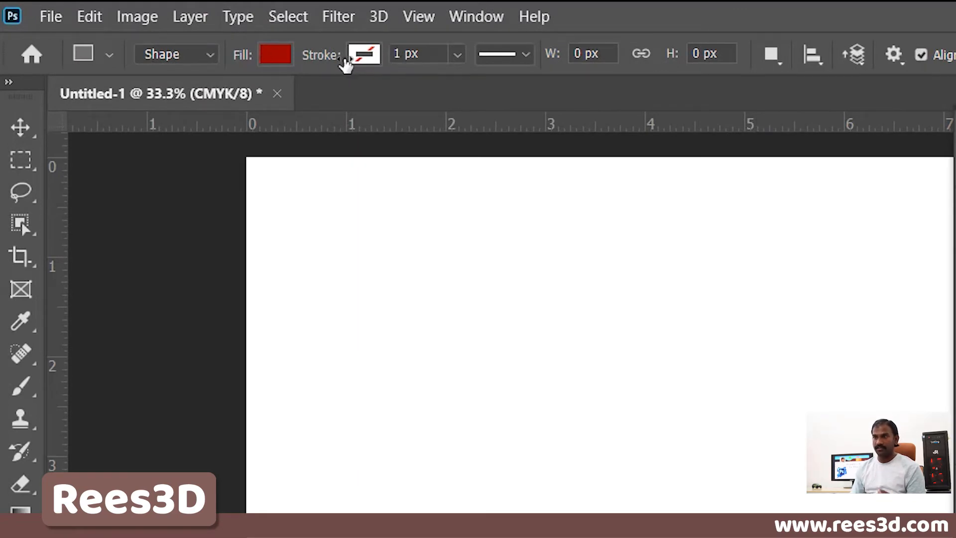
left_click(281, 60)
left_click(168, 187)
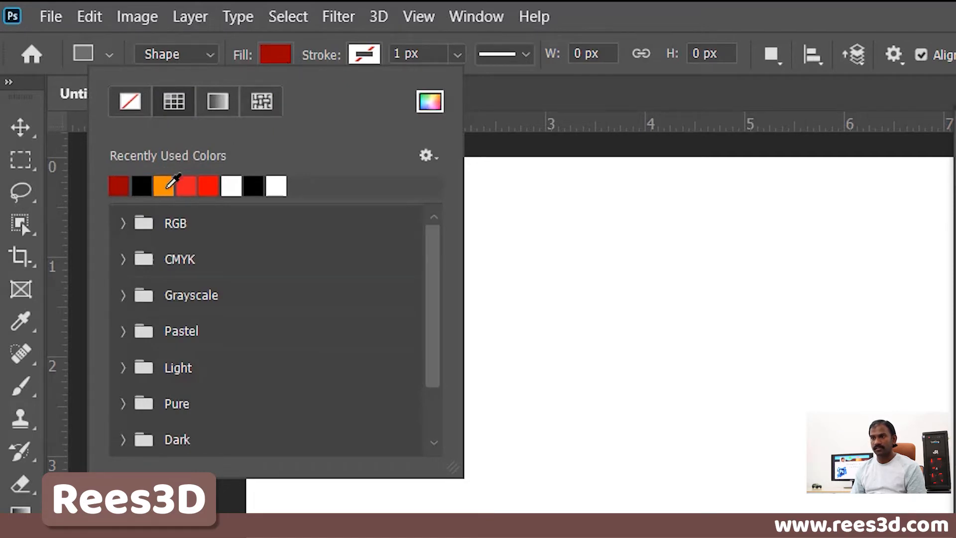
left_click(364, 55)
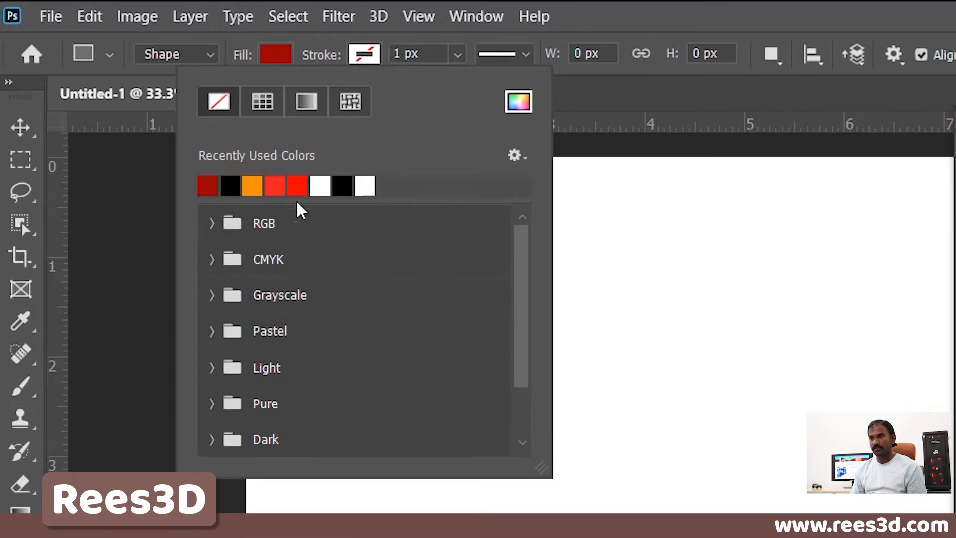
left_click(230, 186)
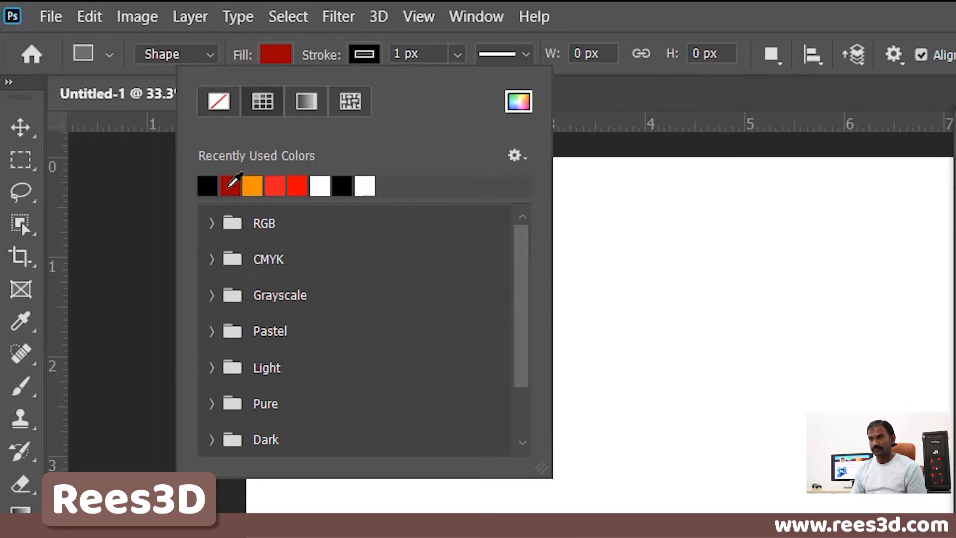
left_click(648, 4)
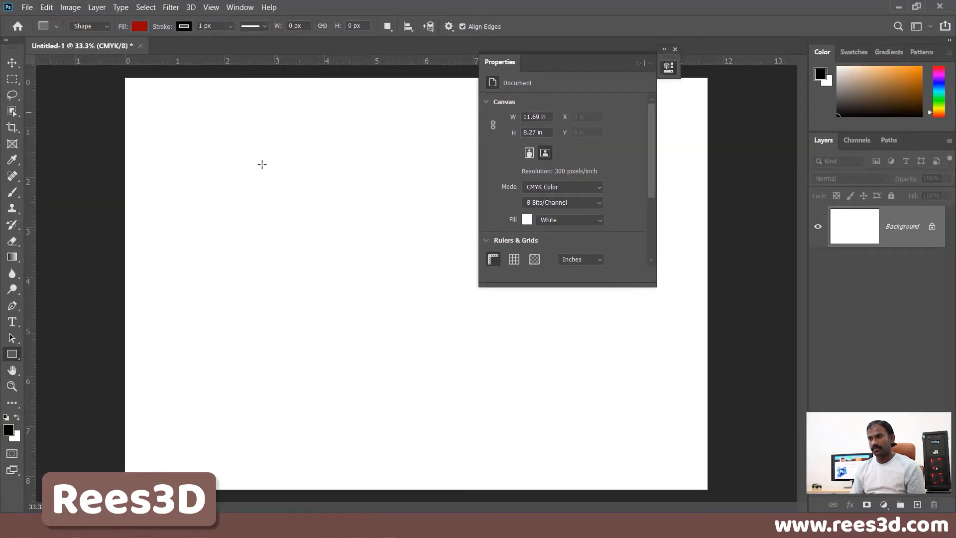
left_click_drag(229, 221, 397, 346)
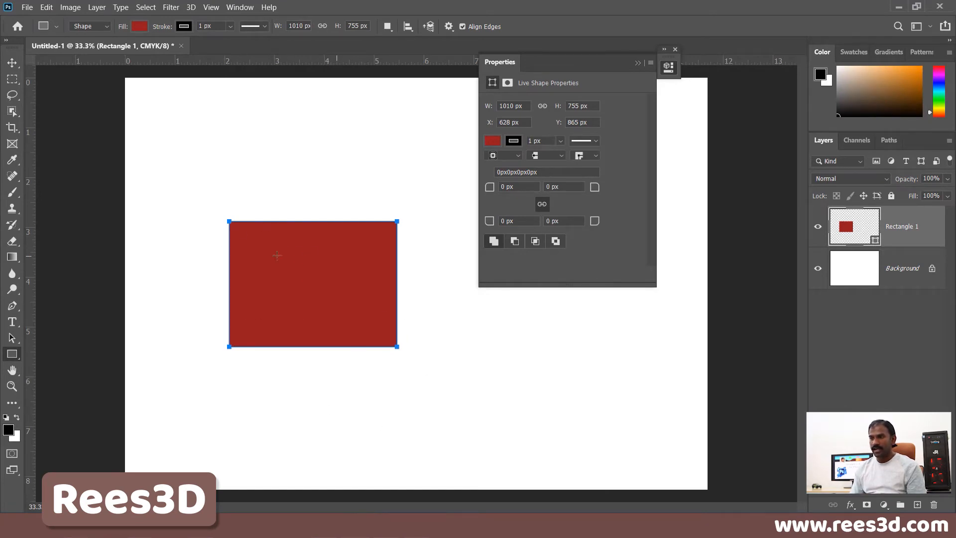
Move the shape properties away from the drawing and set all four linked corner radii to 10 px
left_click_drag(668, 64, 758, 181)
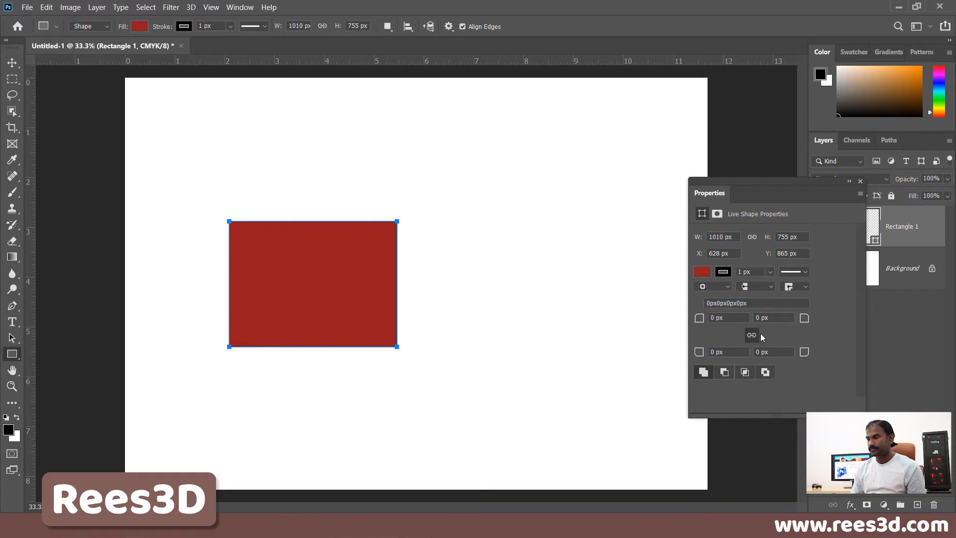
left_click(722, 316)
type("10")
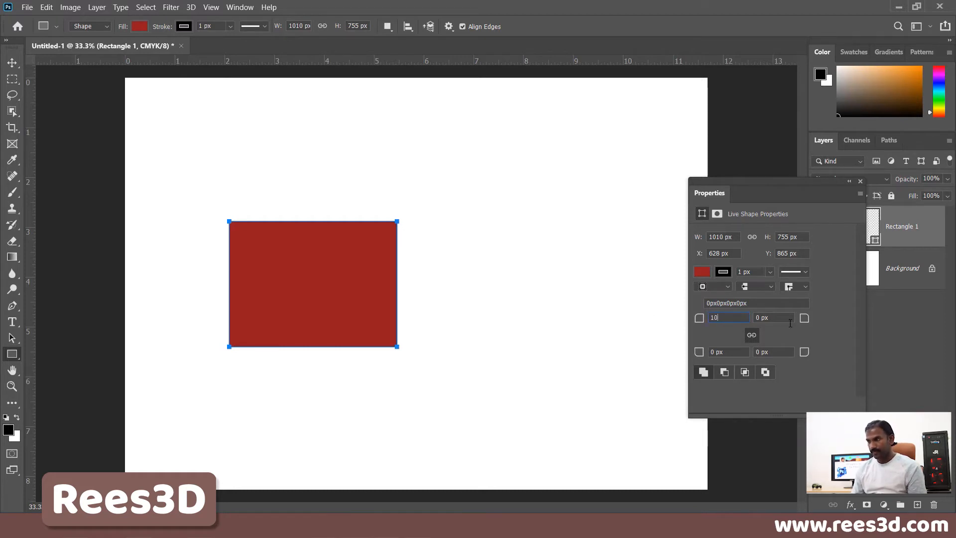
key("Return")
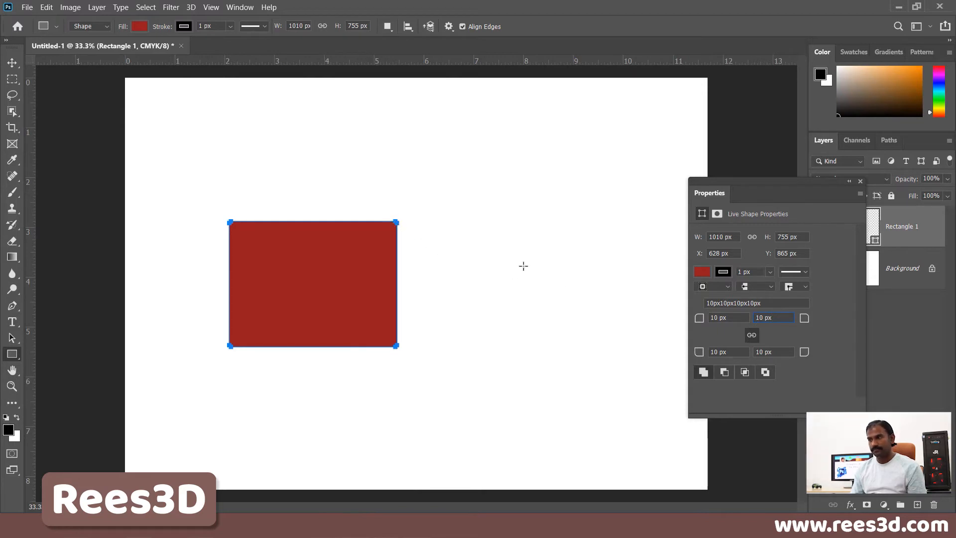
Set all four linked corner radii of the rectangle to 50 px
left_click(714, 317)
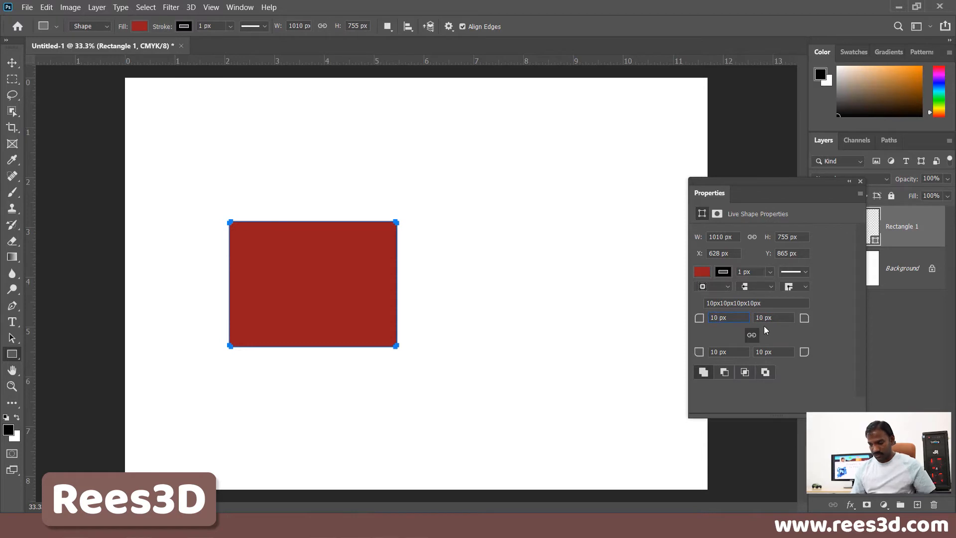
key("BackSpace")
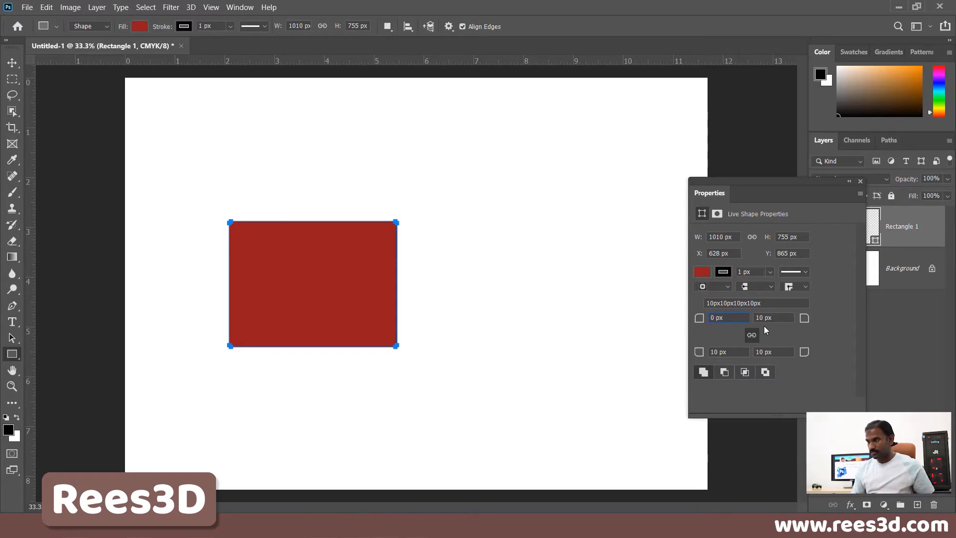
type("5")
key("Return")
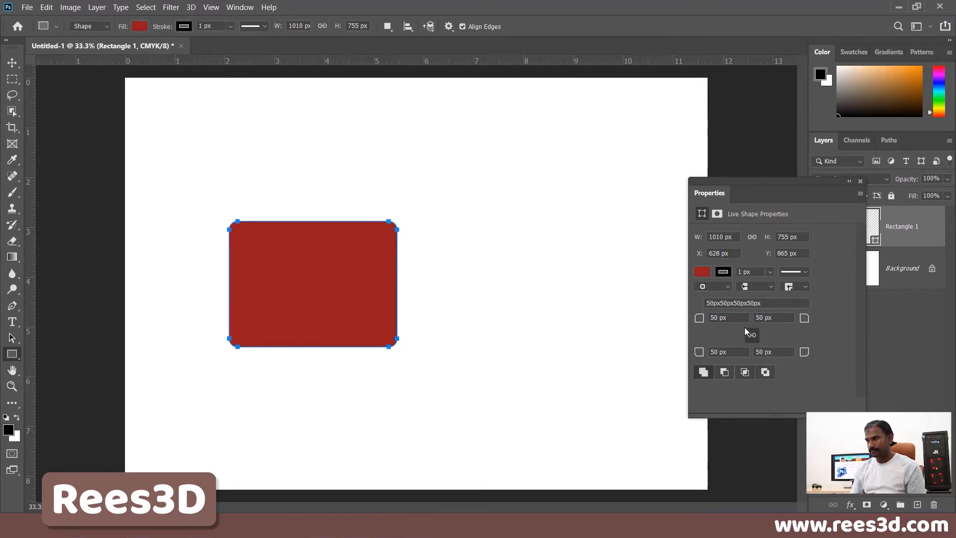
Set all four linked corner radii of the rectangle to 100 px
left_click(722, 317)
type("10")
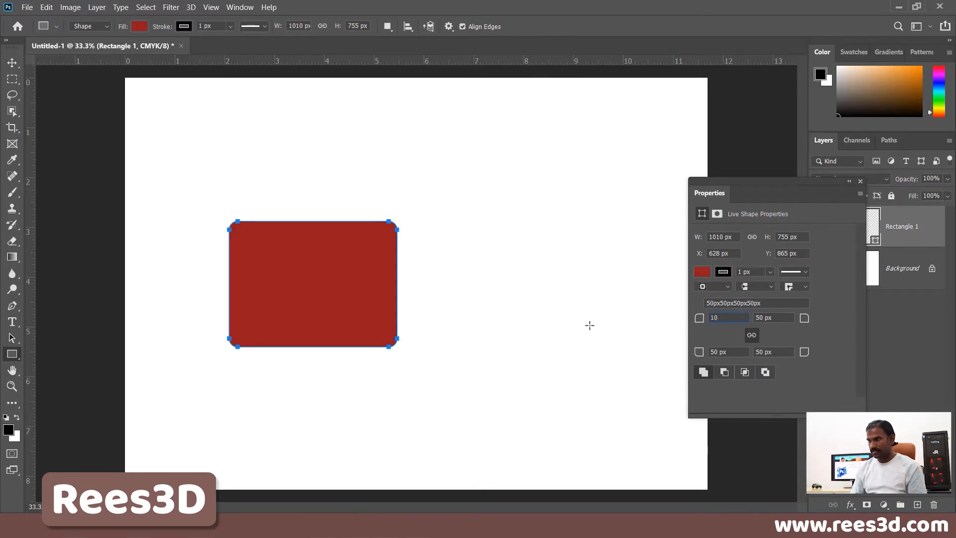
type("0")
key("Tab")
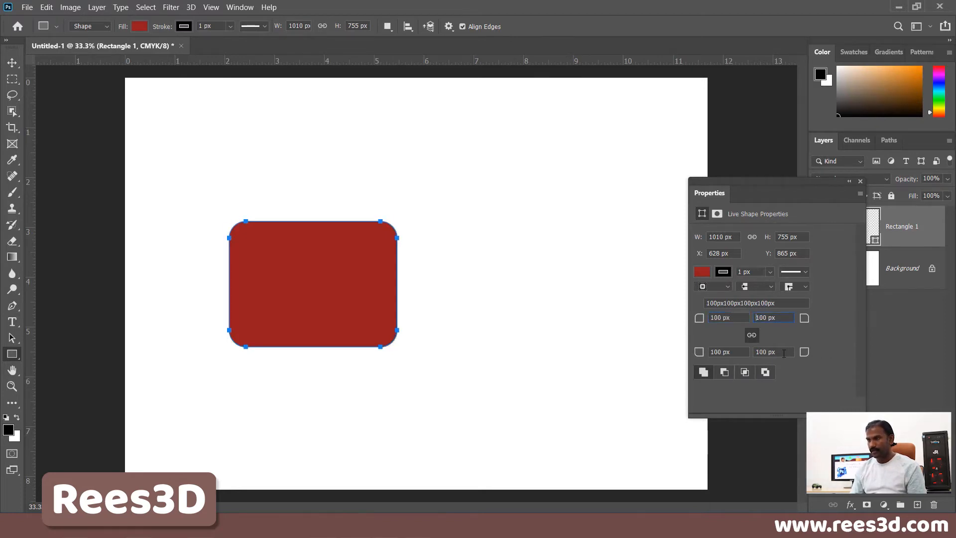
Try a stroke width of 11 px and of 20 px on the rounded rectangle
left_click(747, 271)
type("1")
key("Return")
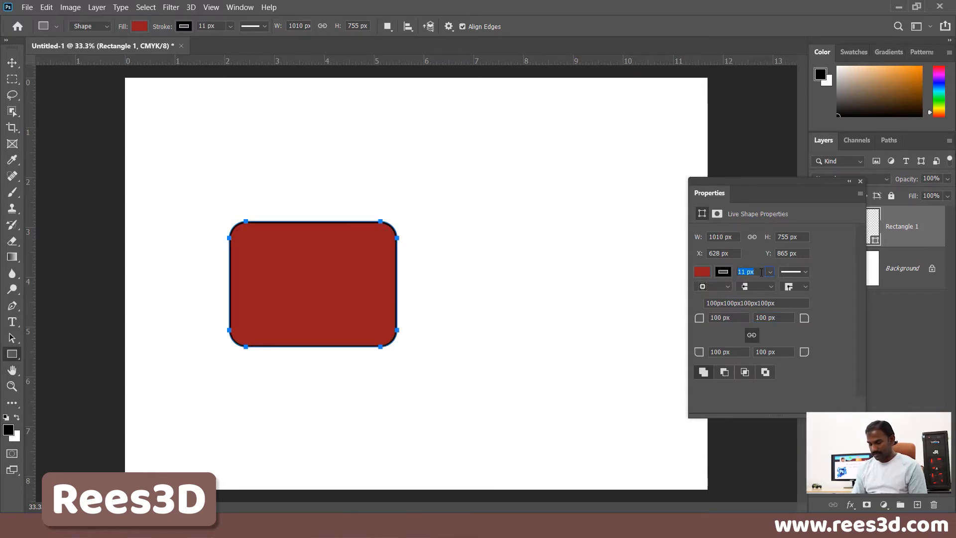
type("20.3")
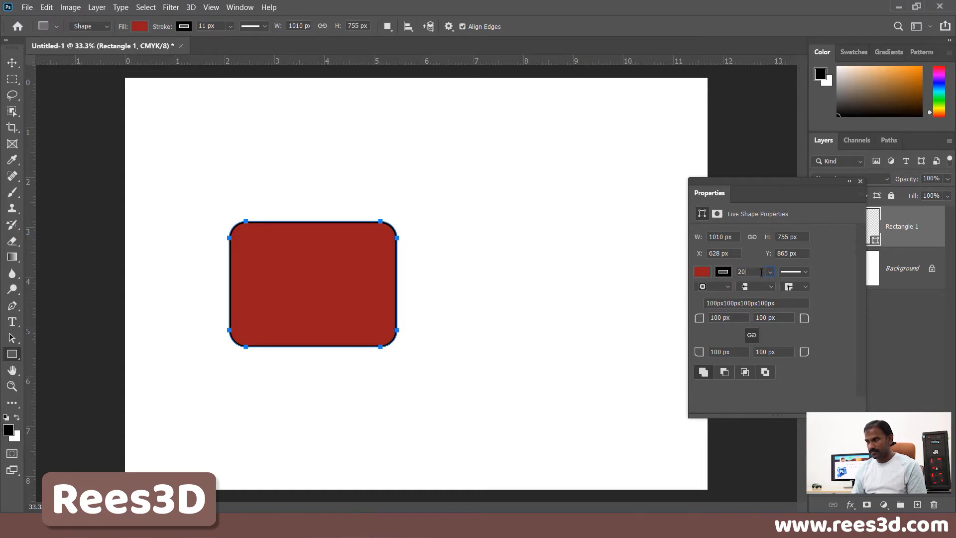
key("Return")
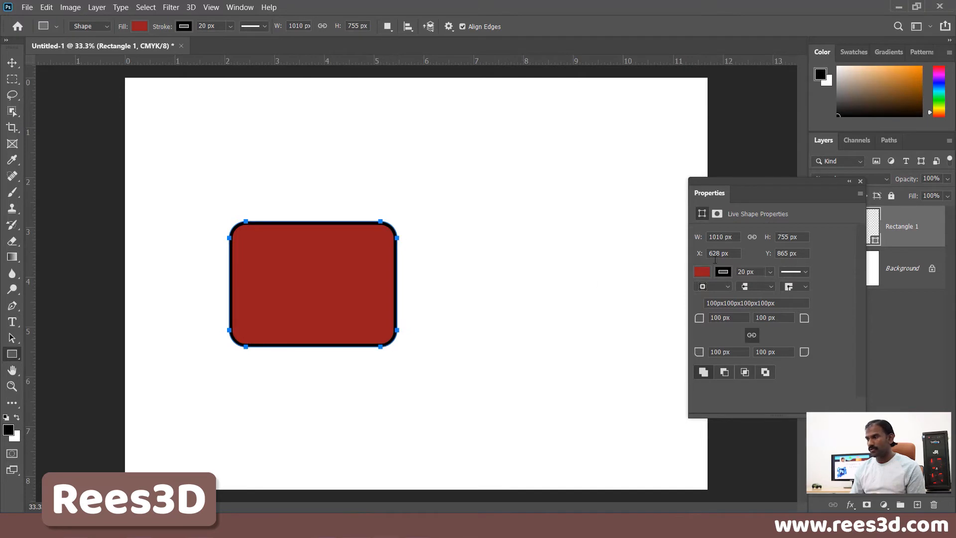
Set the rectangle's stroke width to 50 px
double_click(761, 271)
type("50")
key("Return")
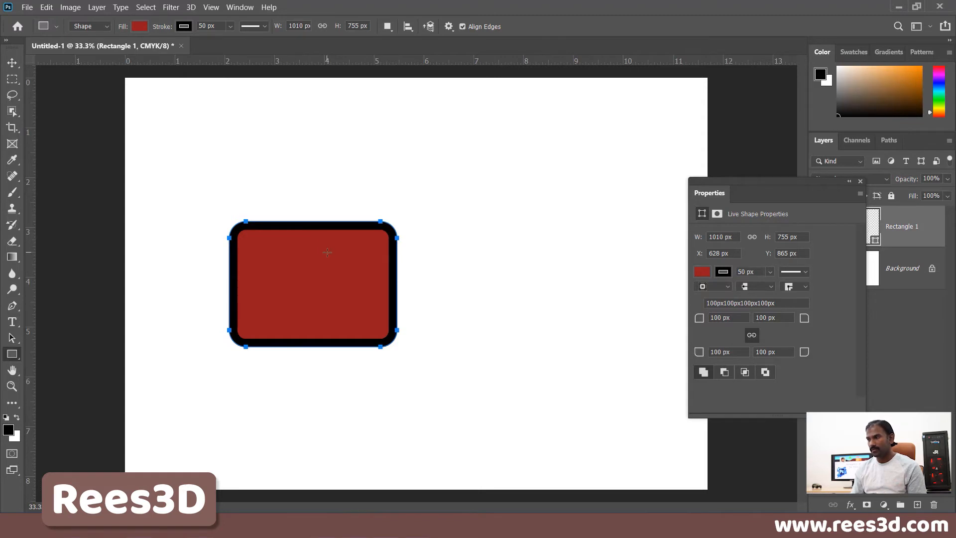
Try the dashed line style on the rectangle's stroke and replace it with the dotted style
left_click(803, 273)
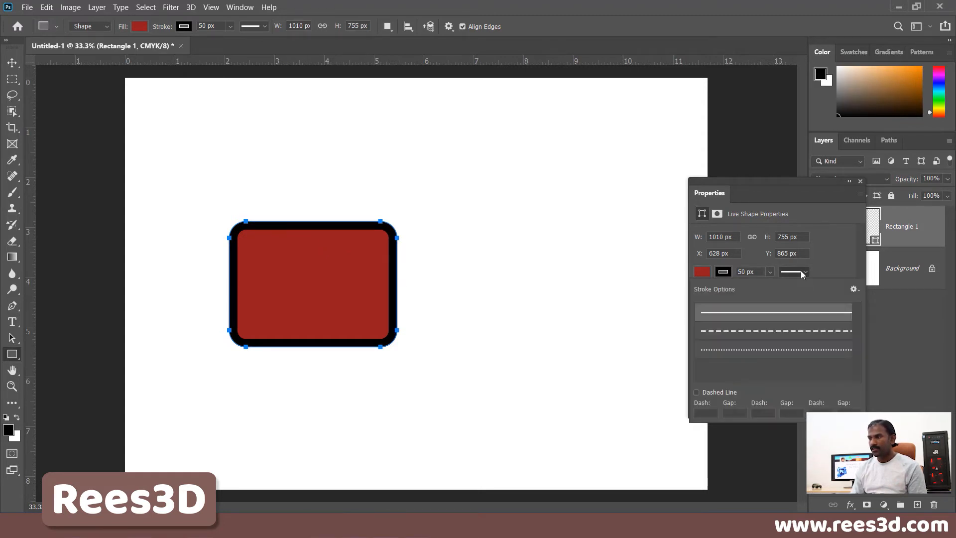
left_click(742, 330)
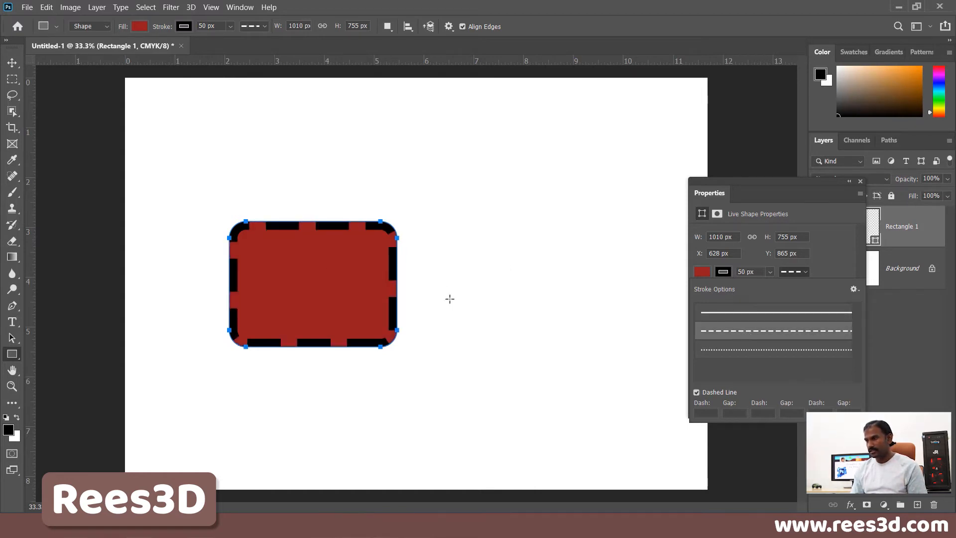
left_click(745, 350)
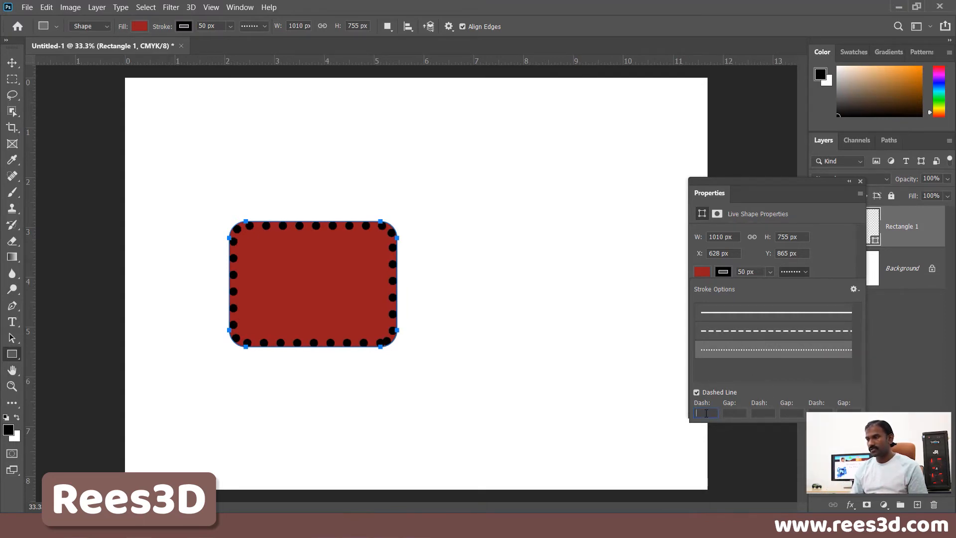
left_click(763, 412)
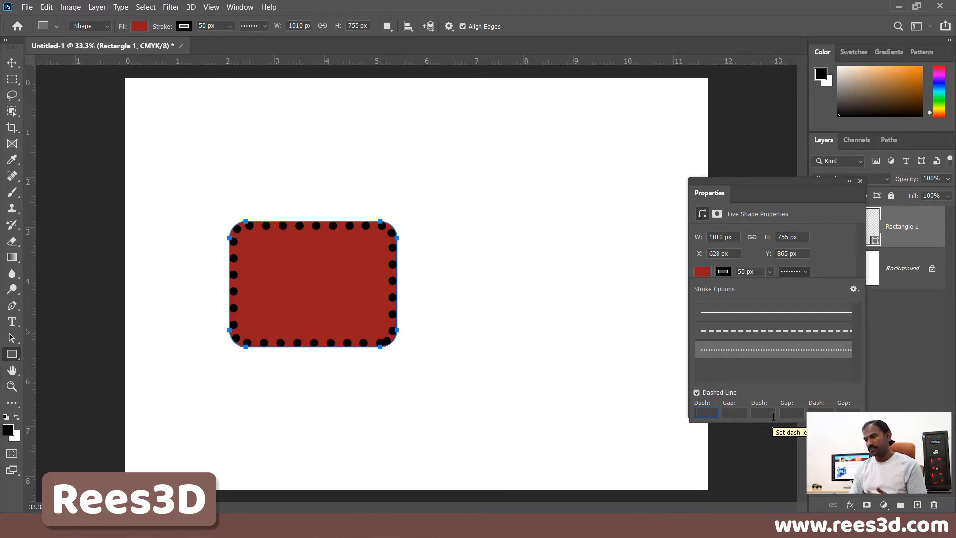
left_click(832, 250)
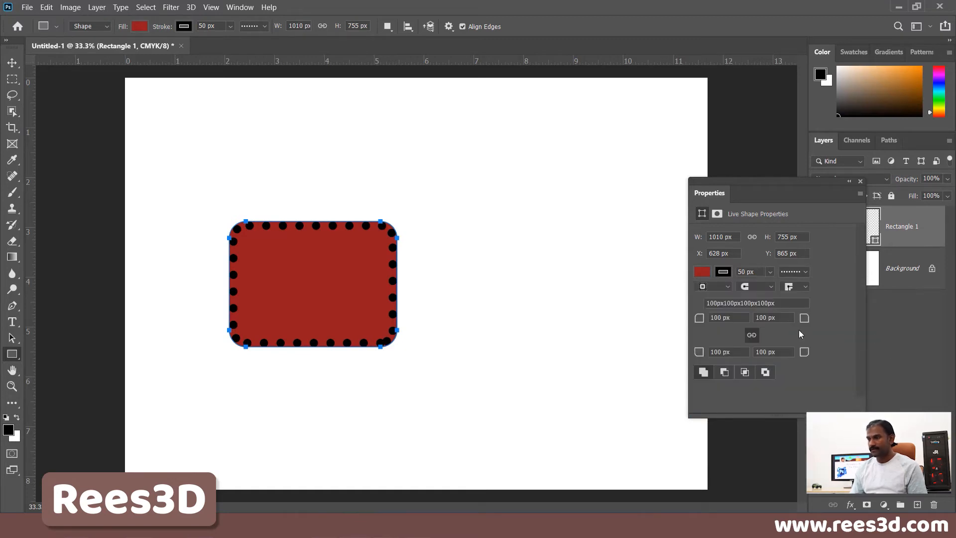
Align the dotted stroke to the centre of the rectangle's outline
left_click(726, 287)
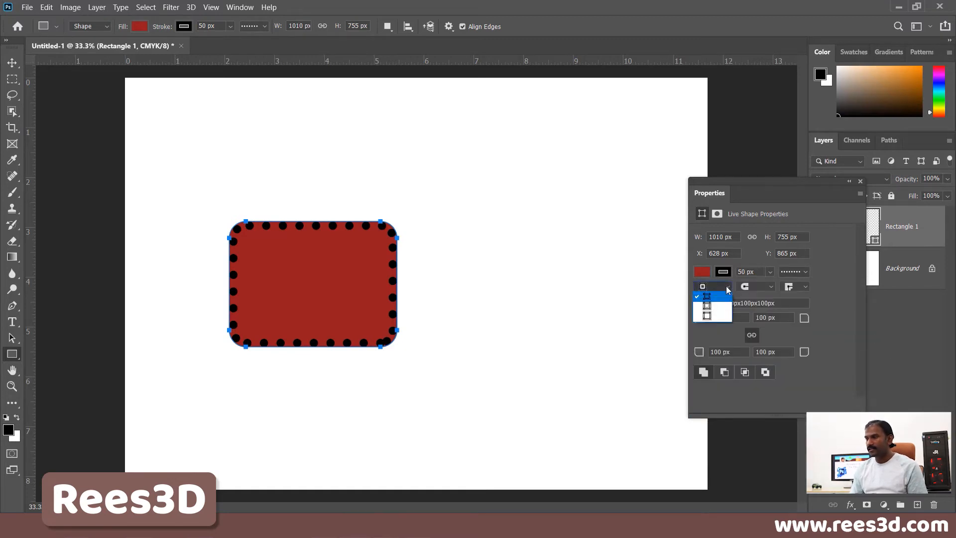
left_click(710, 307)
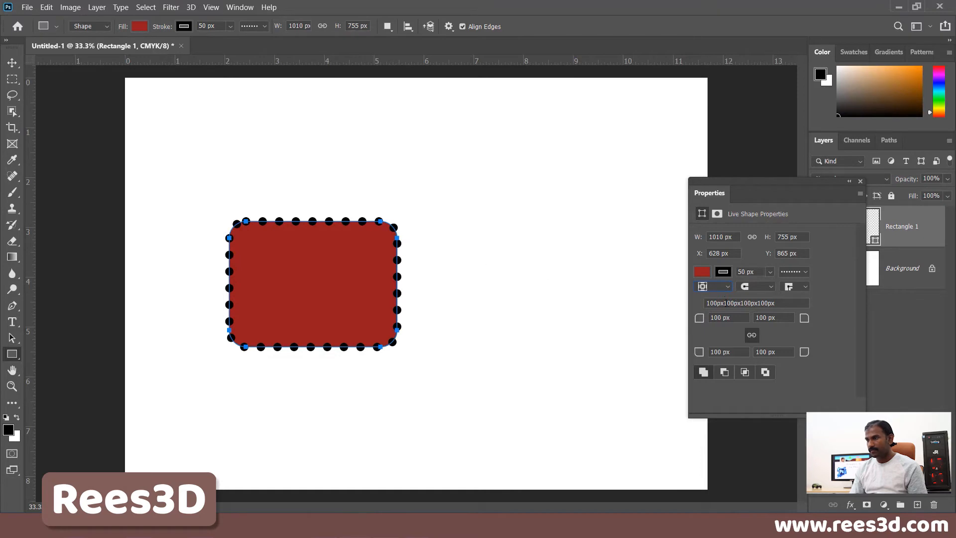
Try aligning the dotted stroke to the outside of the outline, and return the stroke to a solid line
left_click(731, 287)
left_click(710, 315)
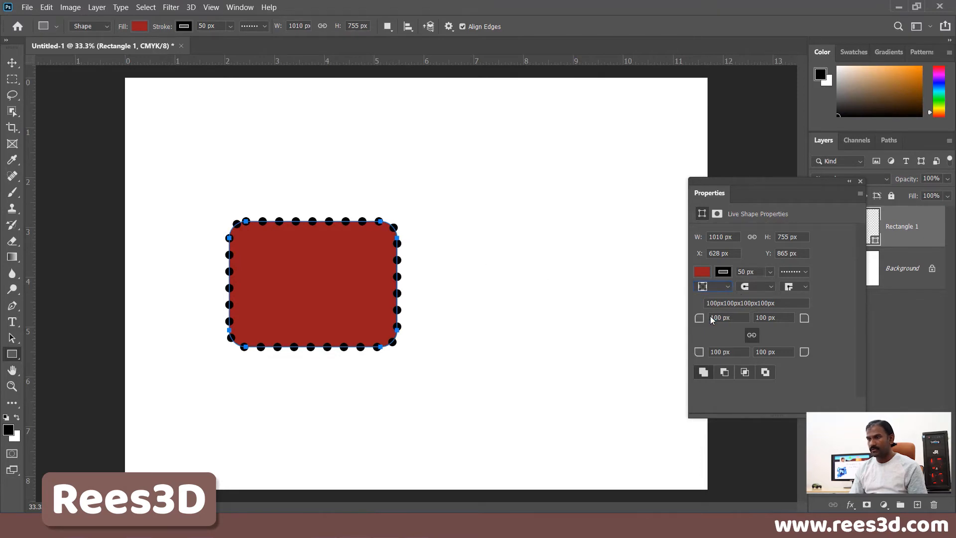
left_click(807, 271)
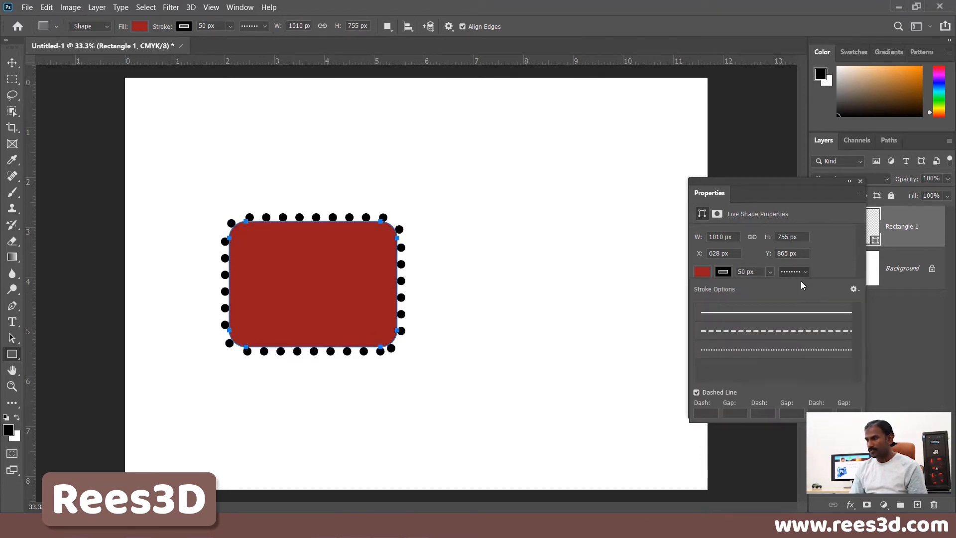
left_click(770, 315)
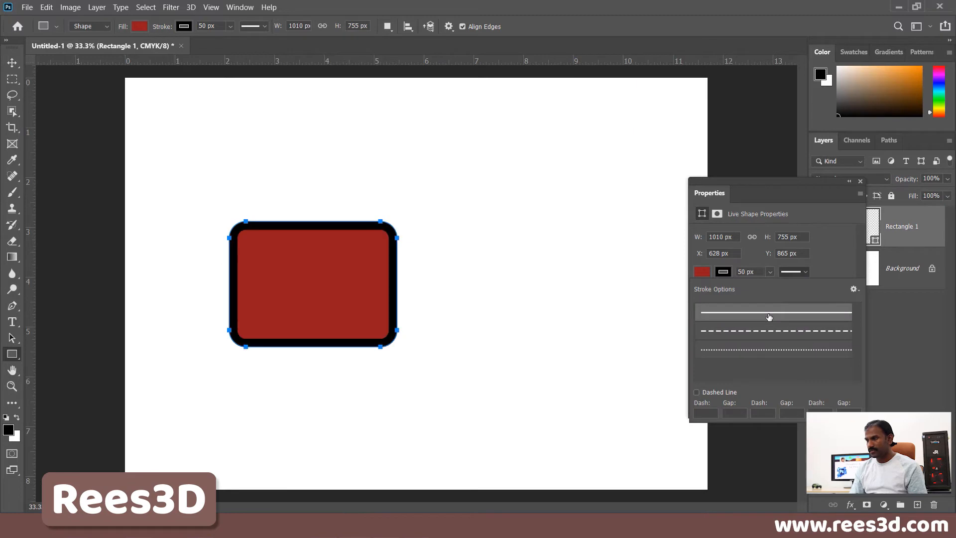
Align the solid stroke to the centre of the rectangle's outline and look at the line cap options
left_click(824, 252)
left_click(719, 287)
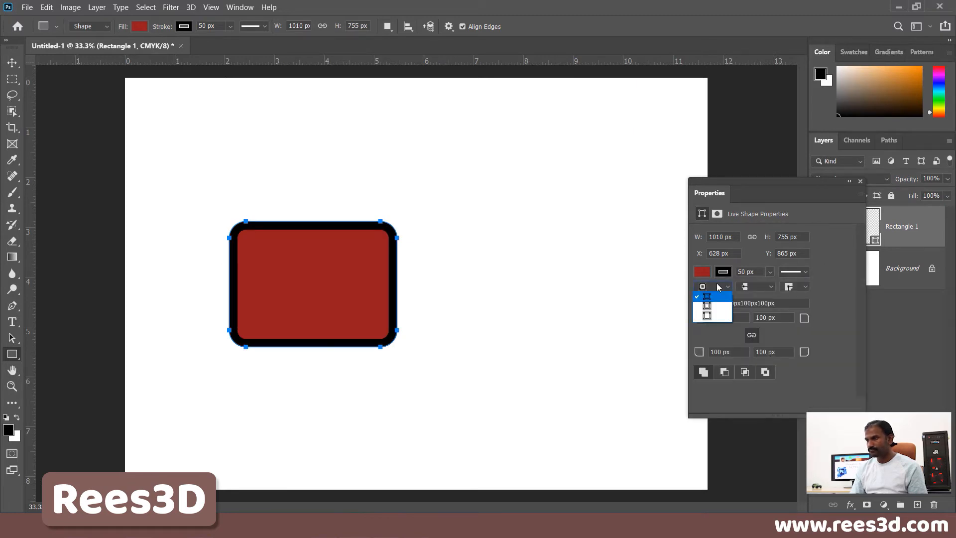
left_click(713, 305)
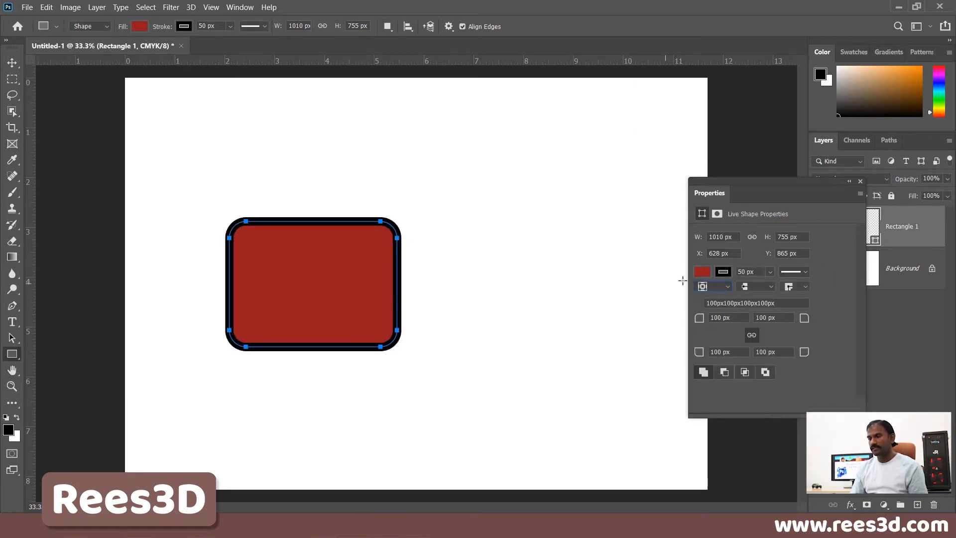
left_click(772, 287)
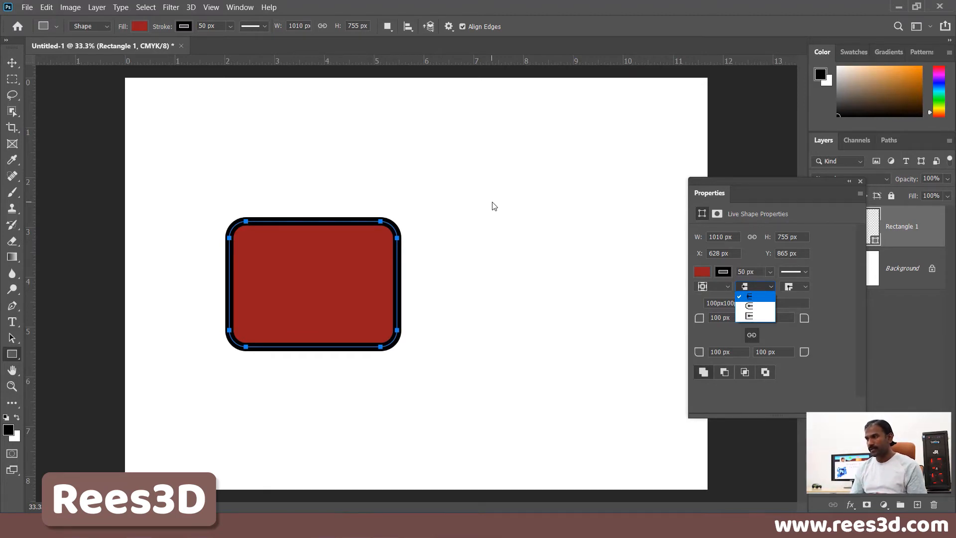
left_click(838, 254)
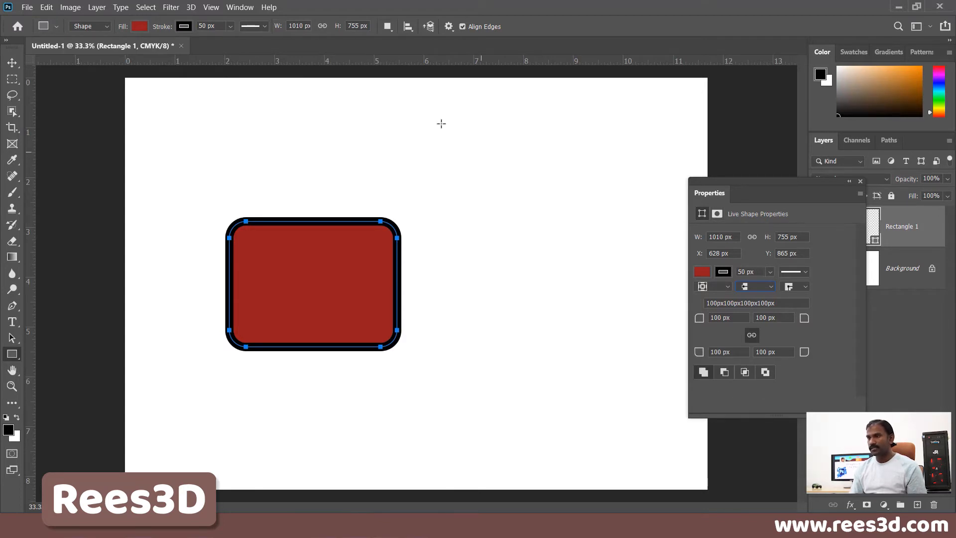
Review the path operations, move the shape properties clear of the layer list, and reselect the Rectangle 1 layer
left_click(388, 27)
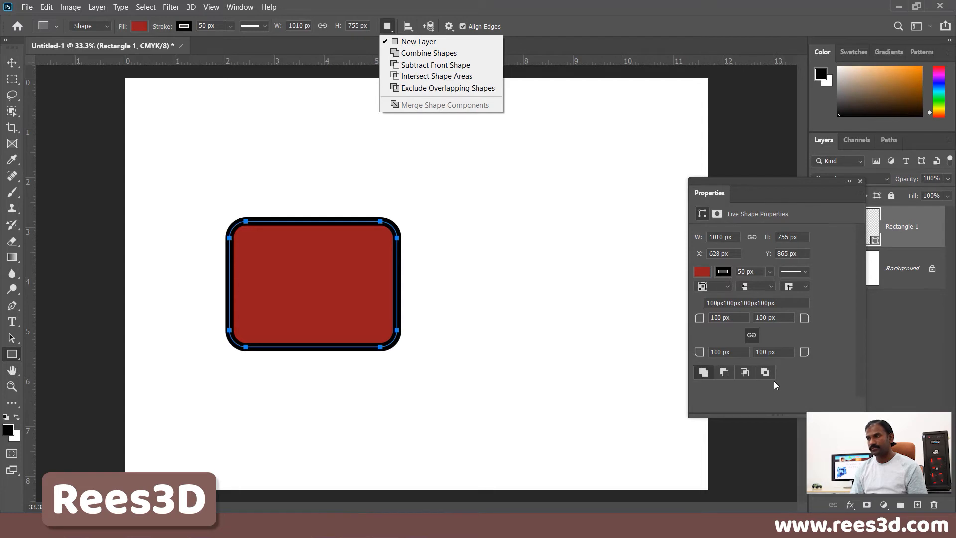
left_click(560, 1)
left_click(924, 327)
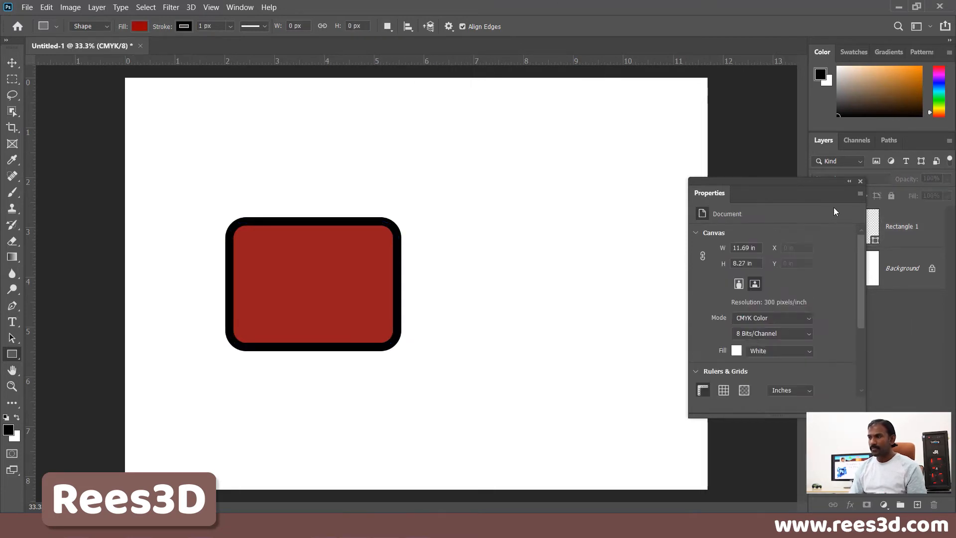
left_click_drag(724, 189, 781, 310)
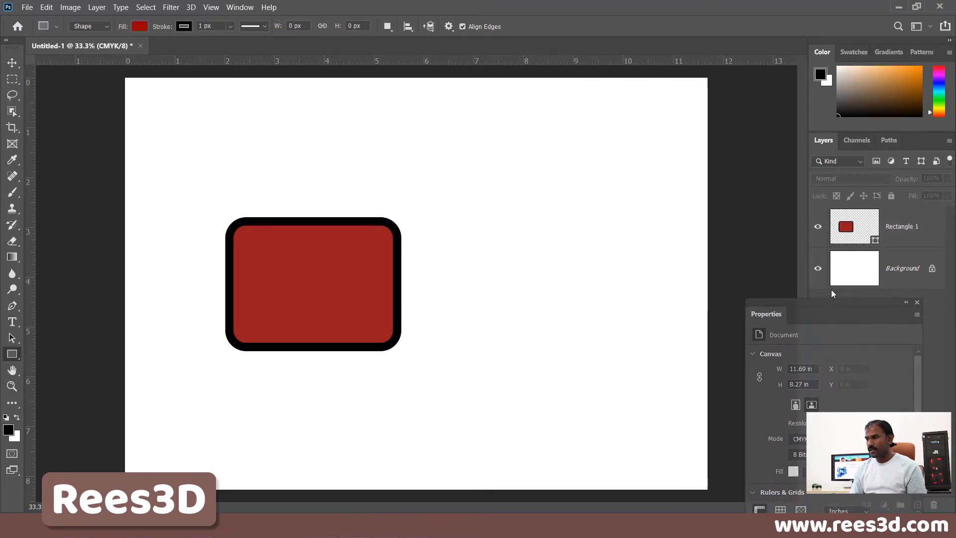
left_click(882, 225)
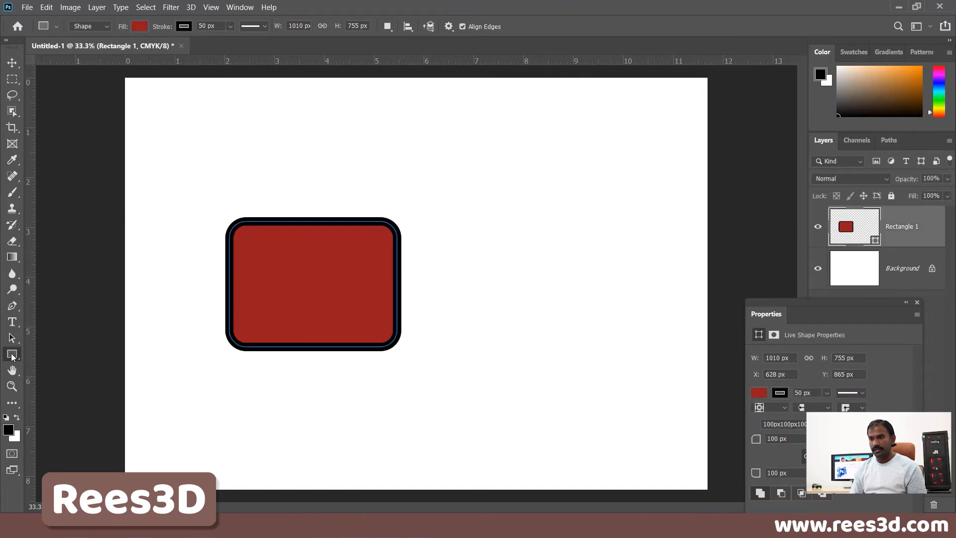
Draw a separate 456 × 456 px square on a new layer, above and beside the rounded rectangle, and uncover the layer list
left_click(388, 26)
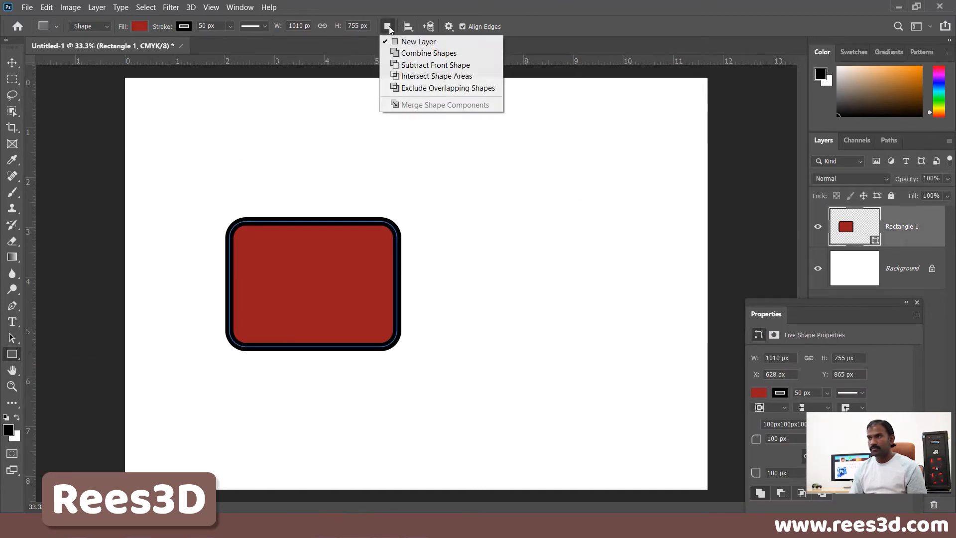
left_click(402, 41)
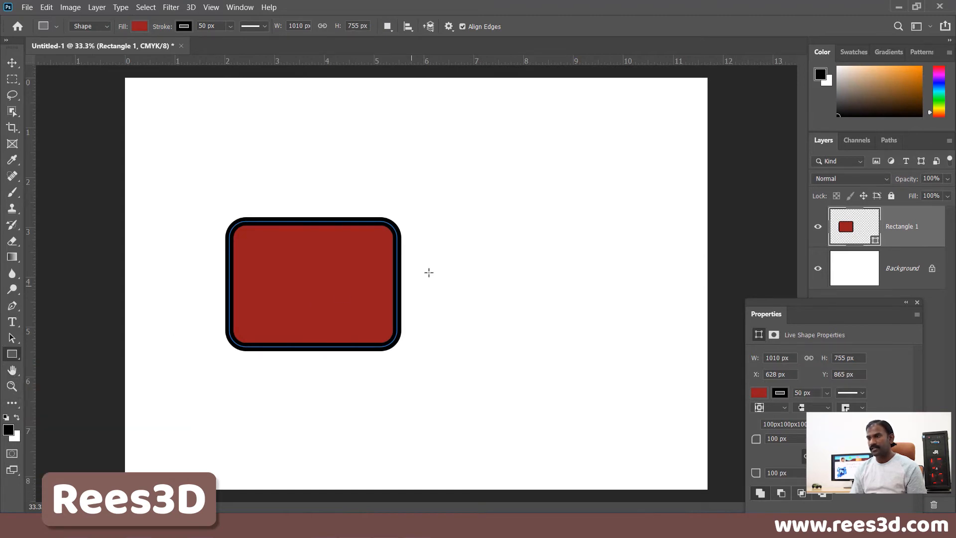
mouse_move(482, 182)
left_mouse_down()
mouse_move(574, 263)
mouse_move(545, 305)
mouse_move(567, 298)
mouse_move(570, 270)
mouse_move(597, 292)
mouse_move(564, 269)
mouse_move(600, 303)
mouse_move(557, 266)
left_mouse_up()
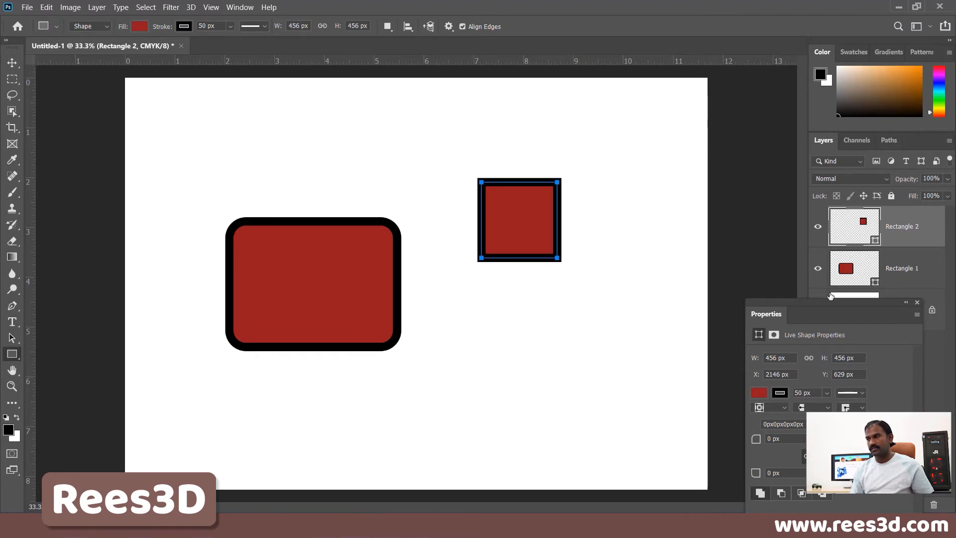
left_click_drag(819, 304, 667, 248)
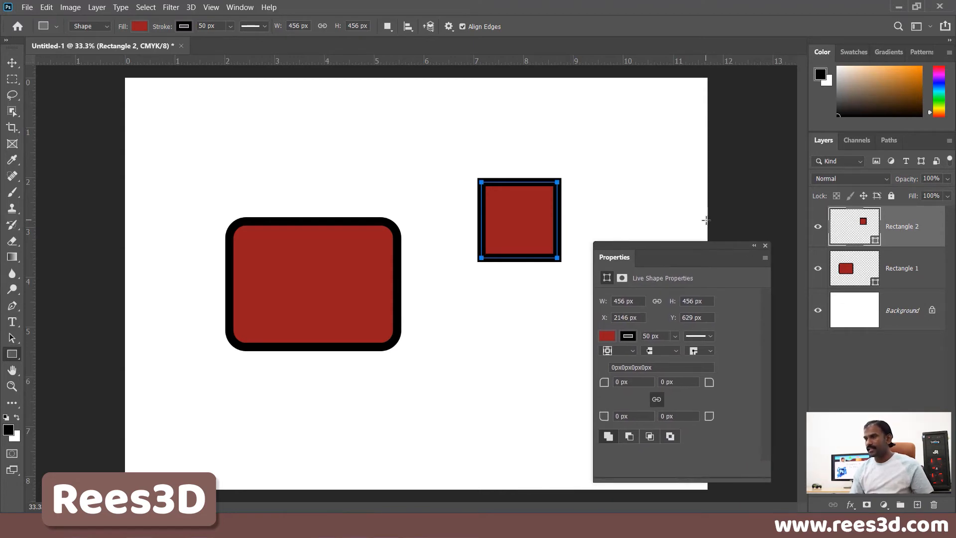
Combine two overlapping rectangles with the square, one 492 × 546 px above it and one 1075 × 539 px below it
left_click(387, 27)
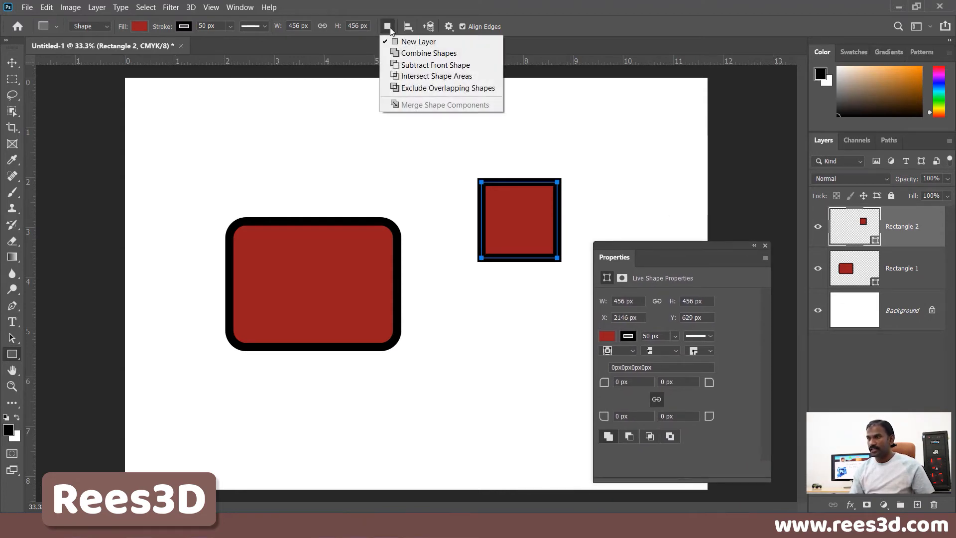
left_click(426, 55)
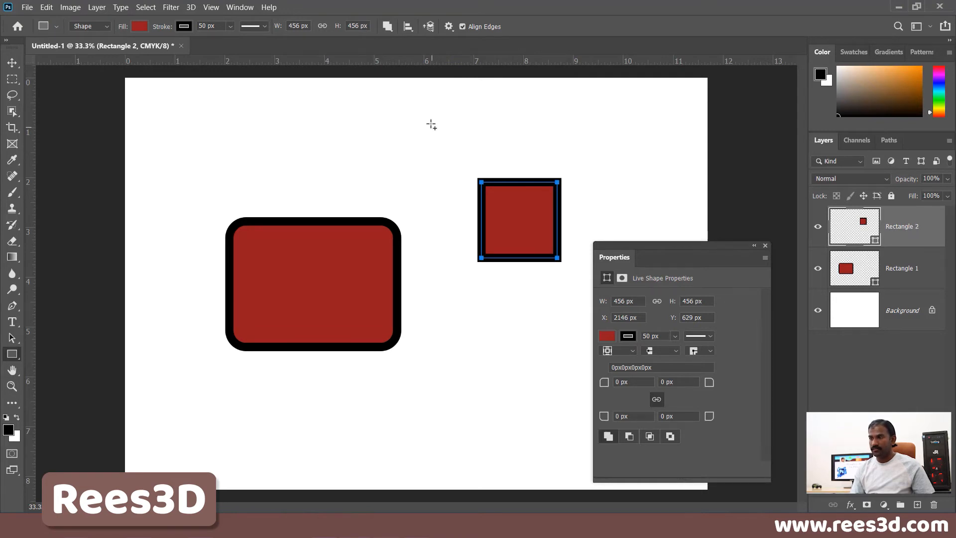
left_click_drag(431, 123, 513, 213)
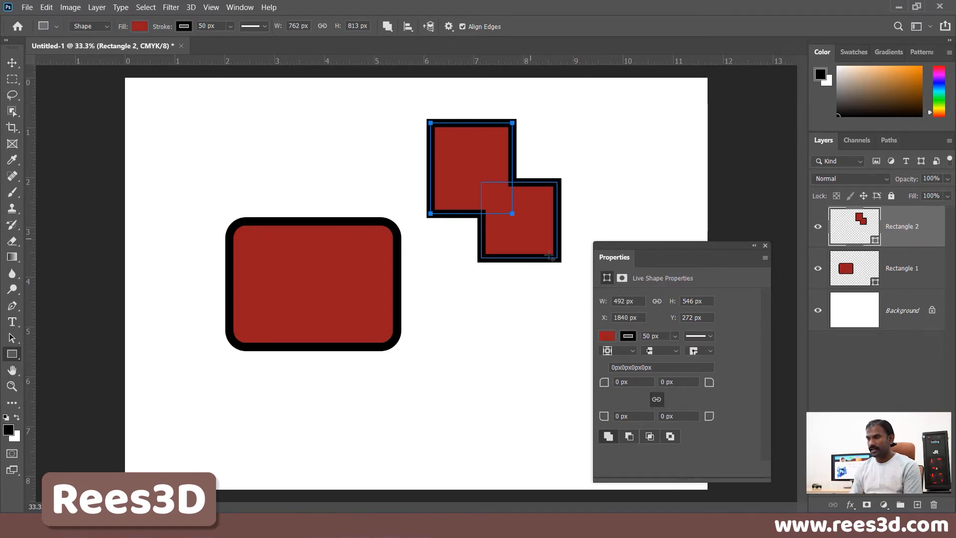
left_click_drag(528, 321, 350, 232)
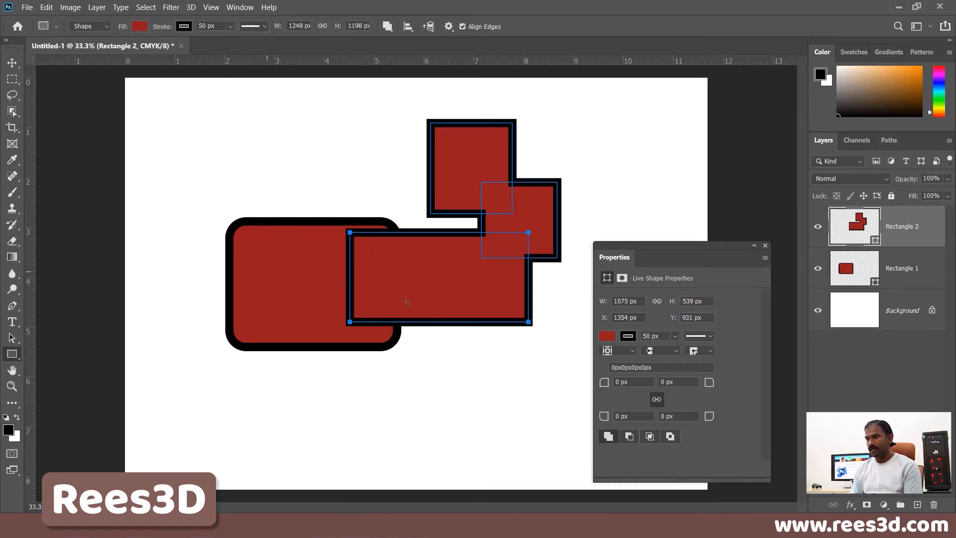
Move the combined shape and the rounded rectangle apart on the canvas so they no longer overlap
left_click(15, 66)
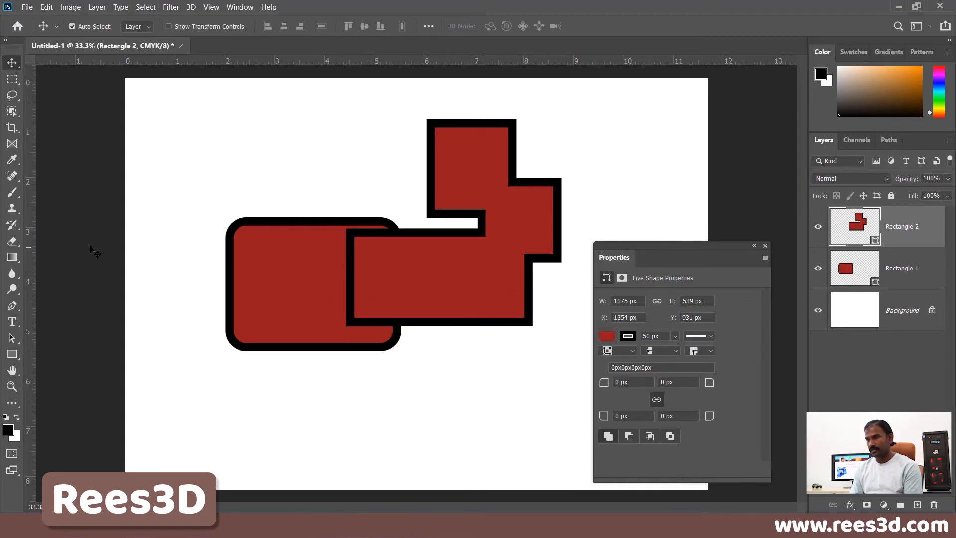
left_click_drag(559, 271, 604, 226)
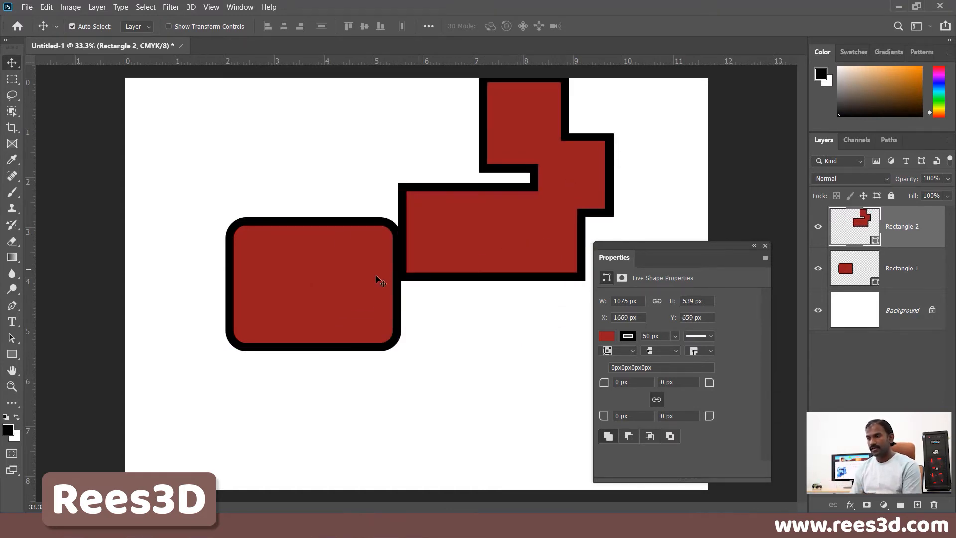
left_click_drag(314, 284, 256, 341)
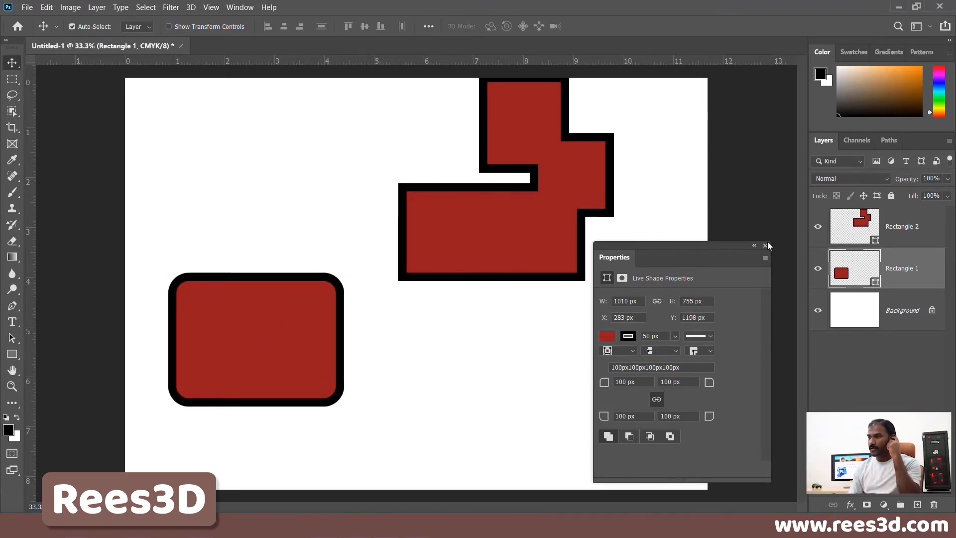
left_click_drag(478, 259, 465, 302)
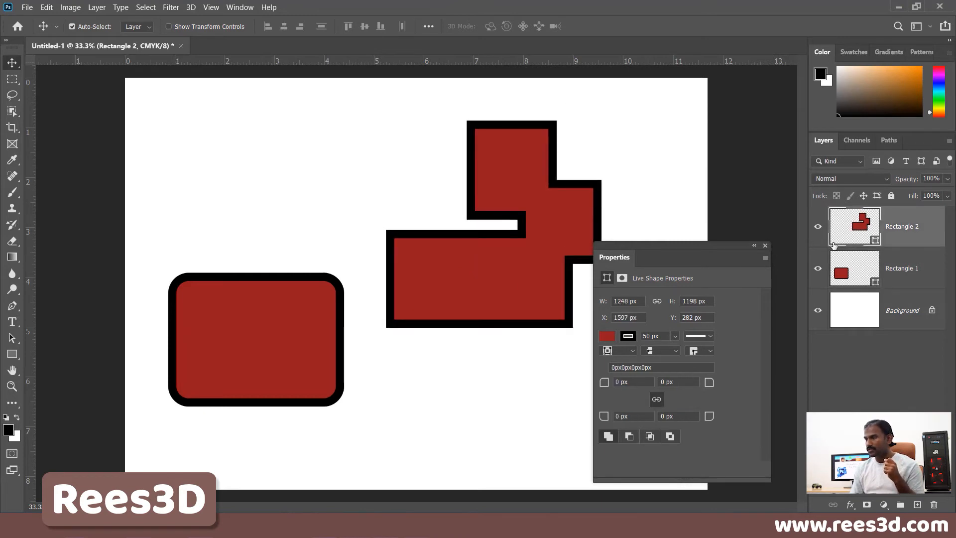
Subtract a 608 × 566 px rectangle from the lower-left corner of the combined shape
left_click(12, 353)
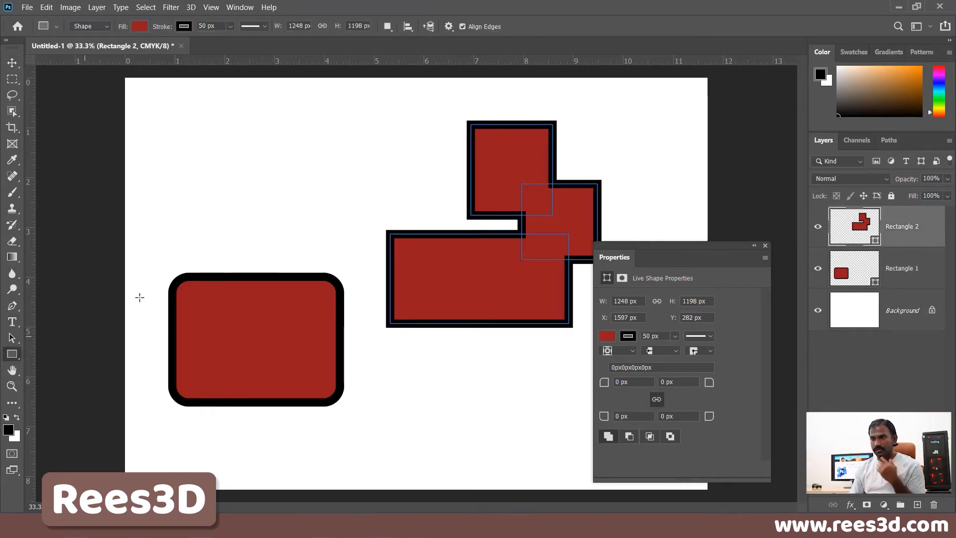
left_click(387, 26)
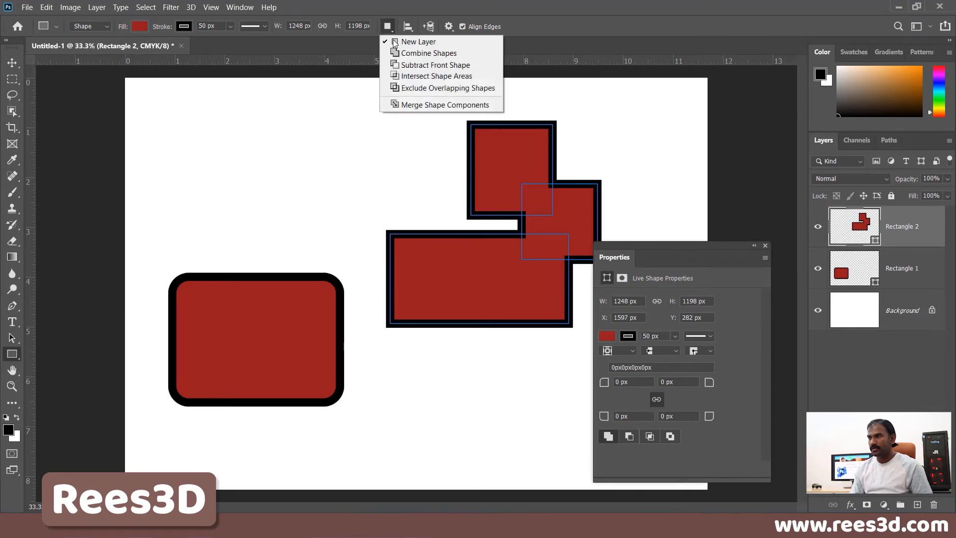
left_click(445, 68)
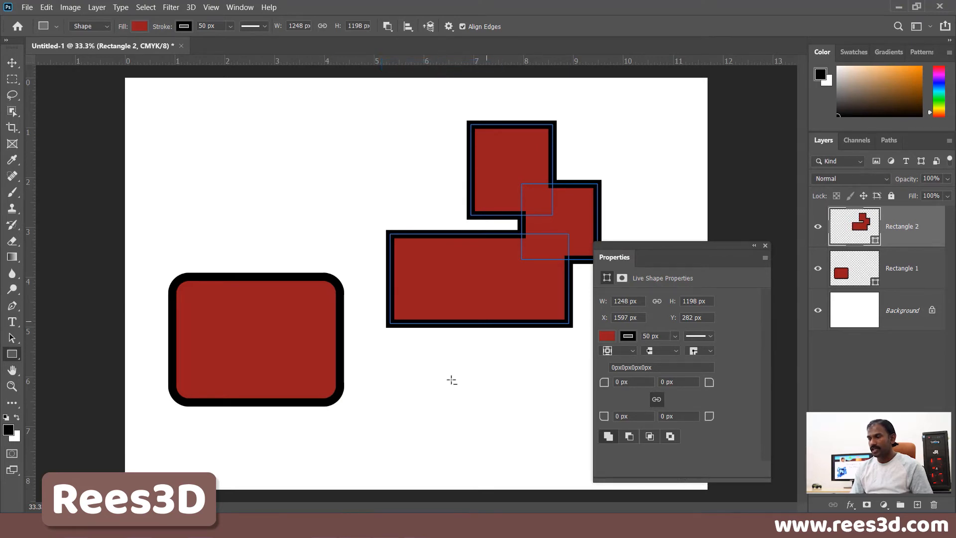
left_click_drag(469, 370, 369, 277)
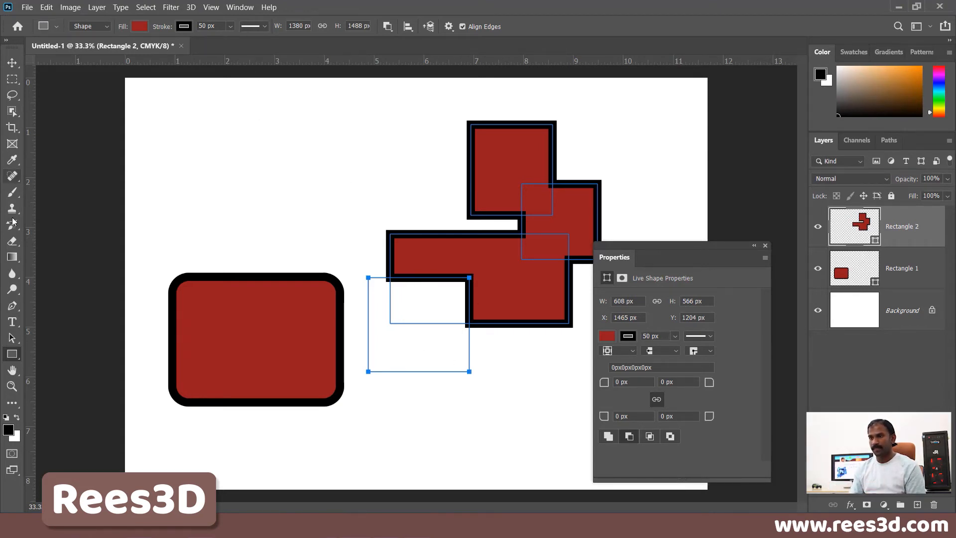
Try Intersect Shape Areas on the newly drawn rectangle and change its operation to Exclude Overlapping Shapes
left_click(387, 27)
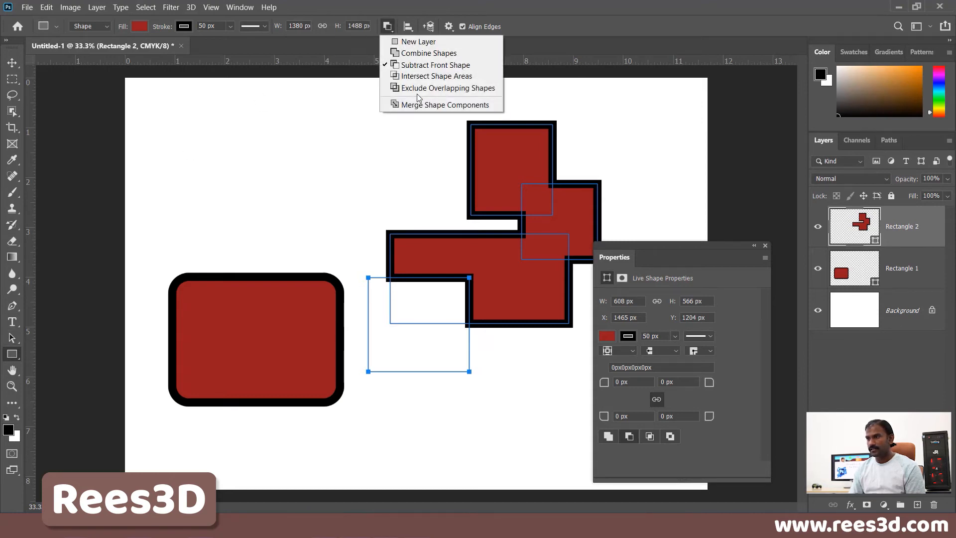
left_click(448, 81)
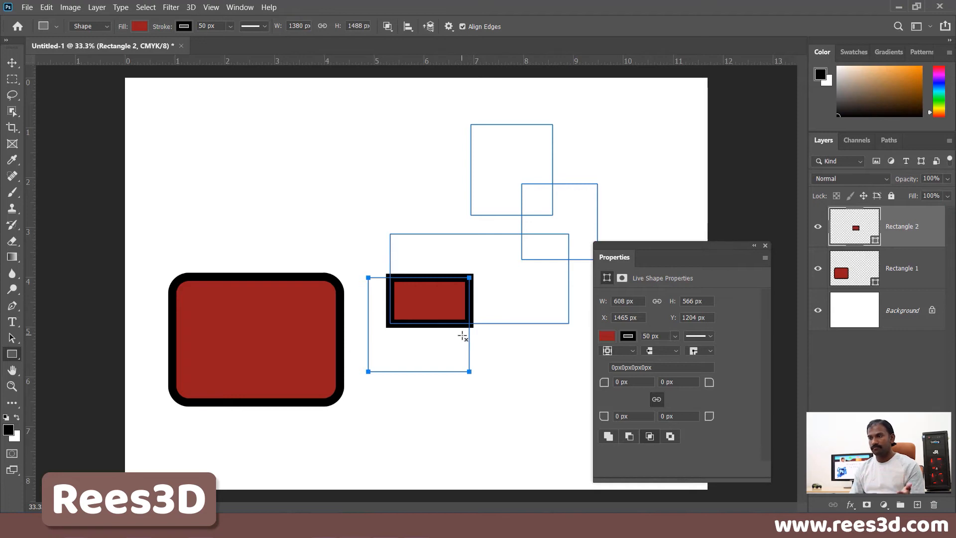
left_click(387, 27)
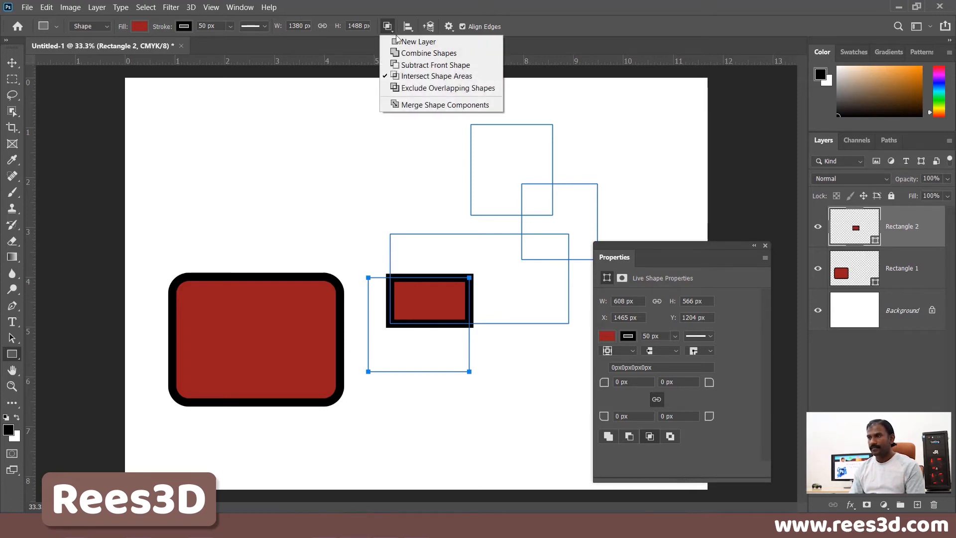
left_click(468, 88)
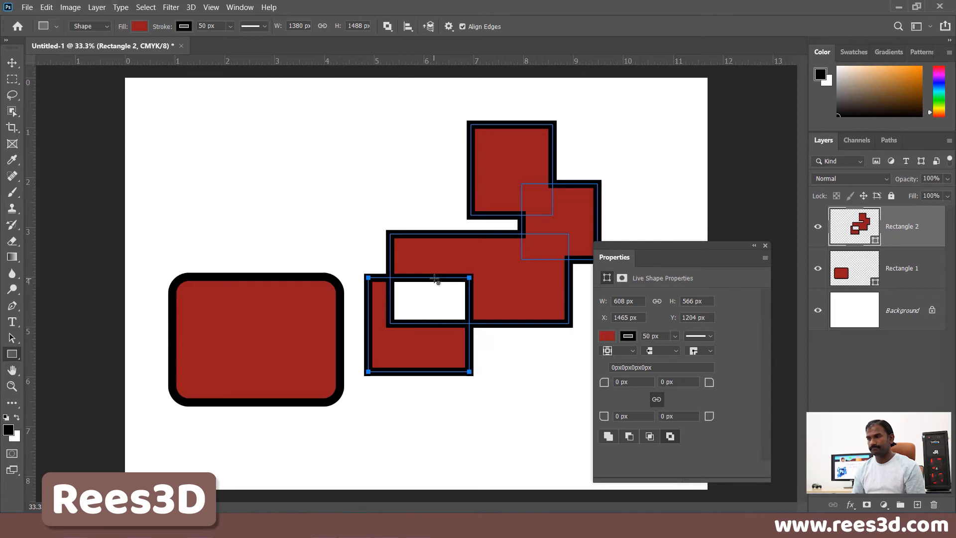
Delete both rectangle layers to clear the canvas and switch to the Rounded Rectangle tool
left_click(871, 350)
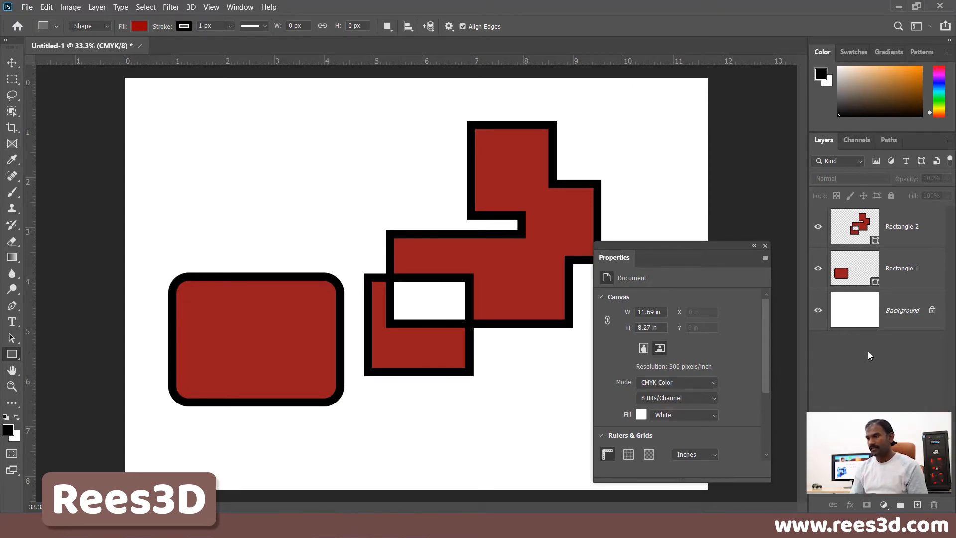
left_click_drag(885, 236, 934, 505)
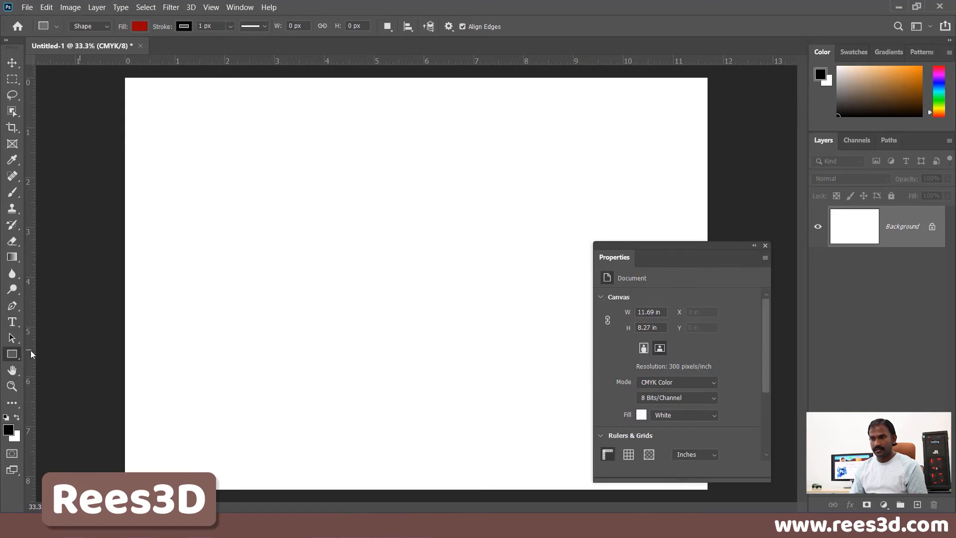
right_click(17, 354)
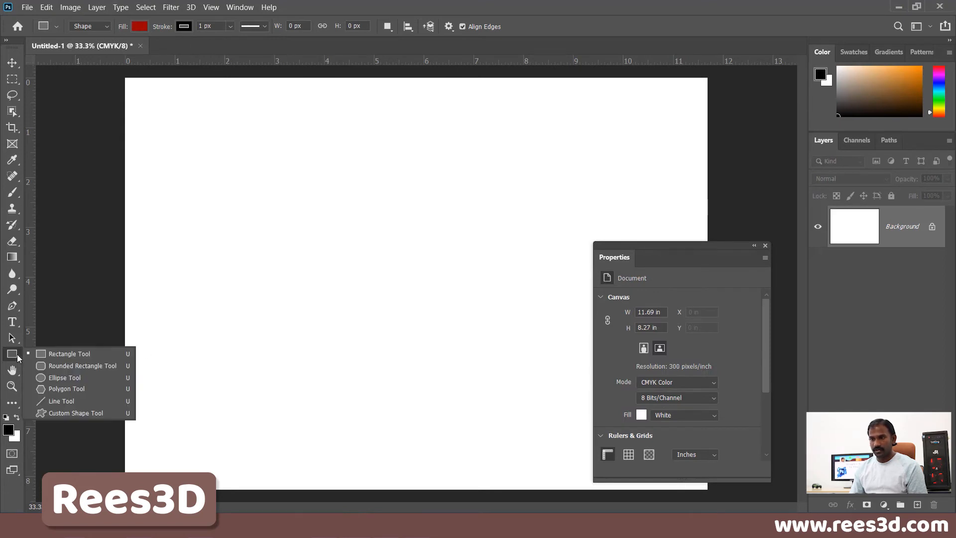
left_click(73, 365)
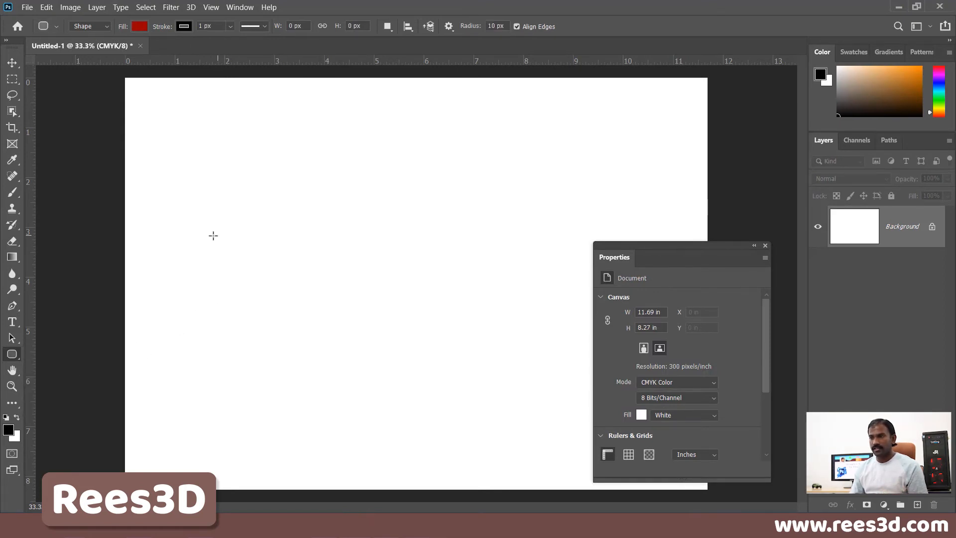
Try a rounded rectangle about 1273 × 569 px with a 10 px corner radius, and undo it
left_click_drag(213, 223, 423, 315)
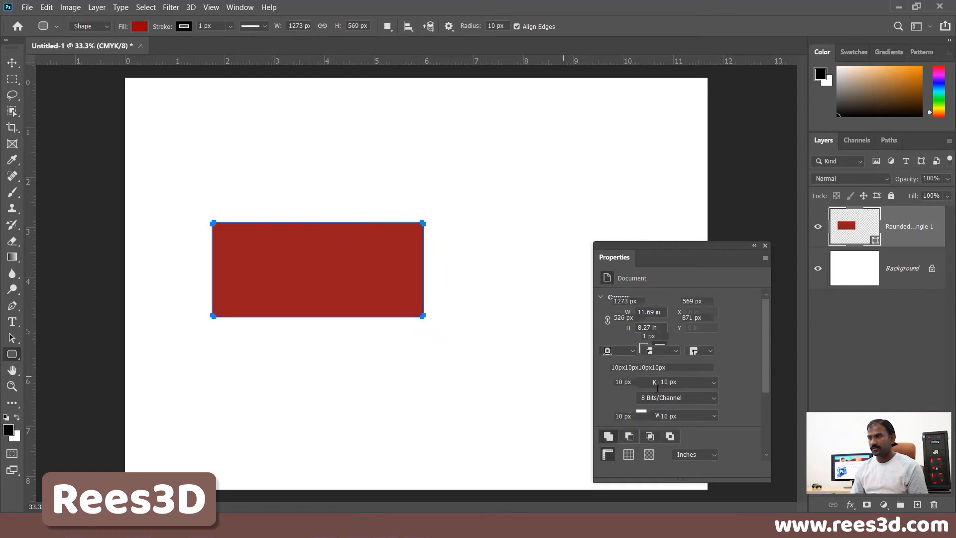
left_click_drag(683, 246, 678, 134)
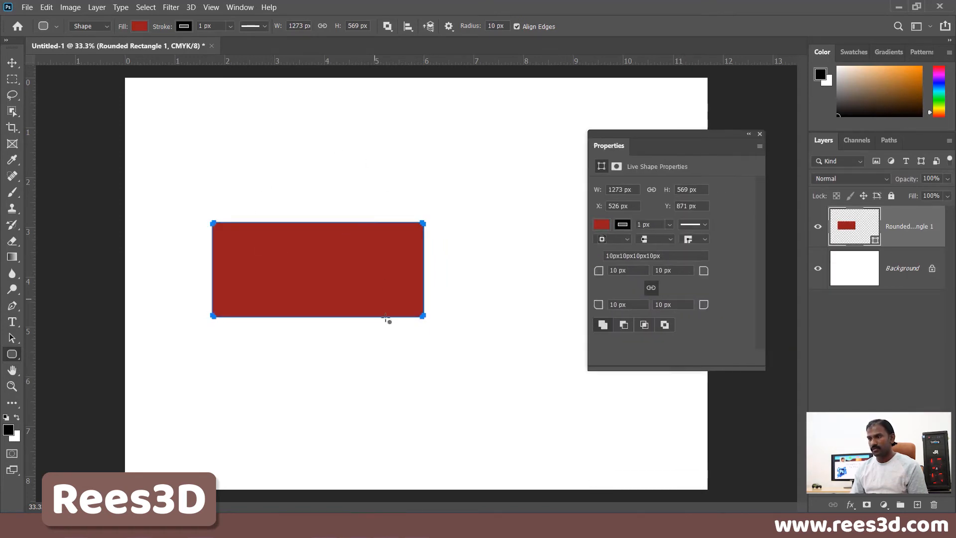
key("ctrl+z")
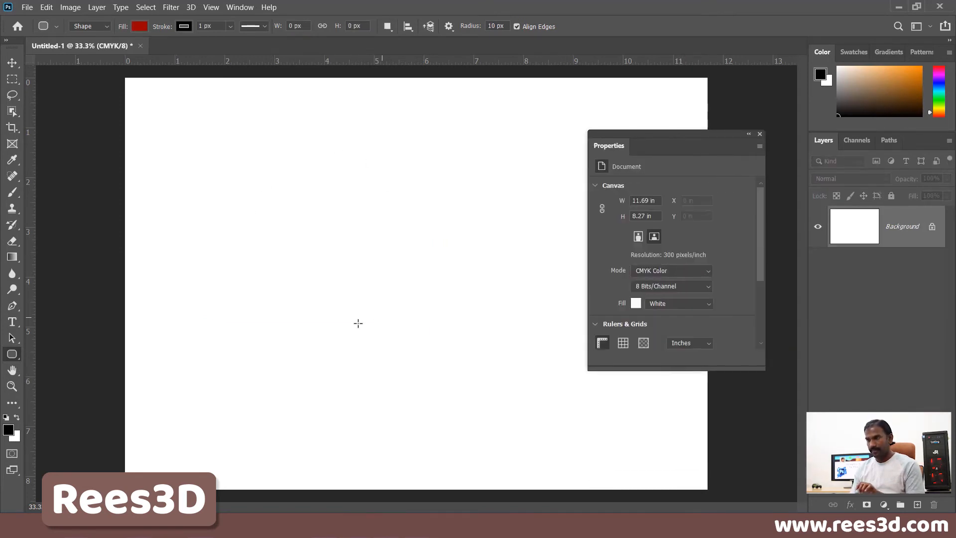
Draw a five-sided polygon about 637 px wide with the Polygon tool and add a six-sided polygon beside it on the same layer
left_click(12, 353)
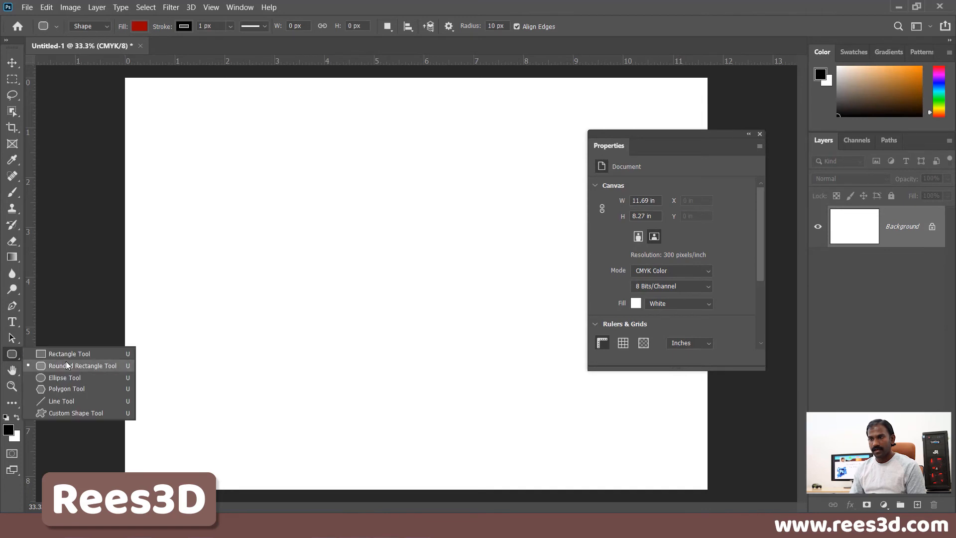
left_click(73, 391)
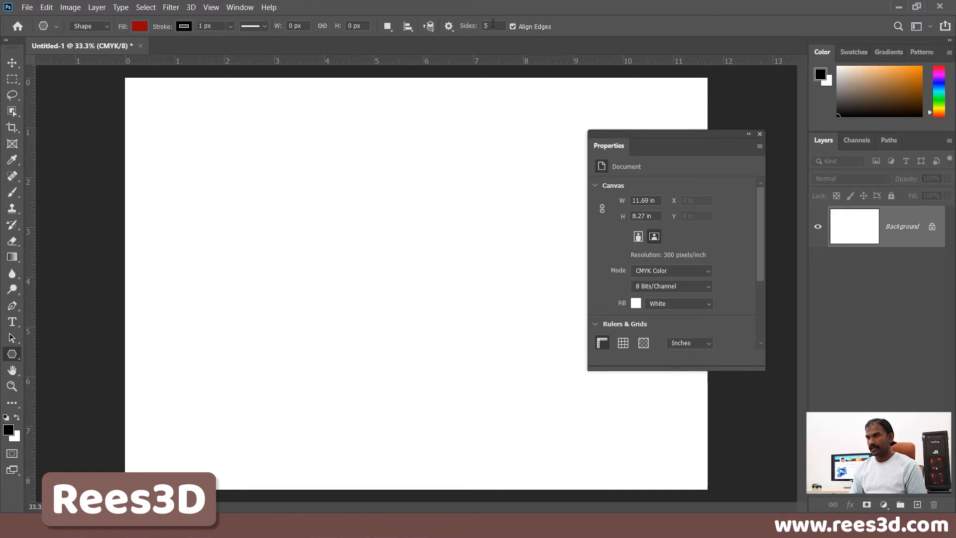
left_click_drag(331, 260, 369, 330)
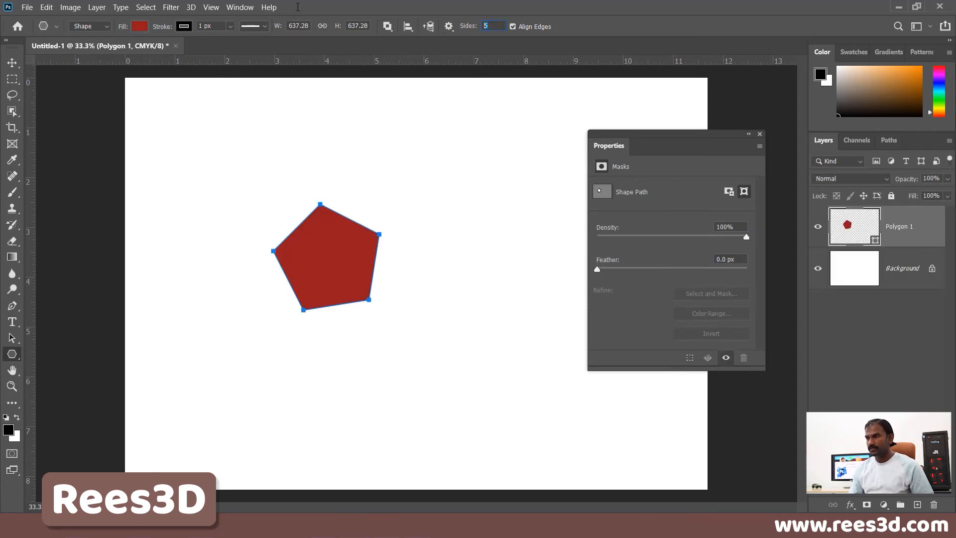
type("6")
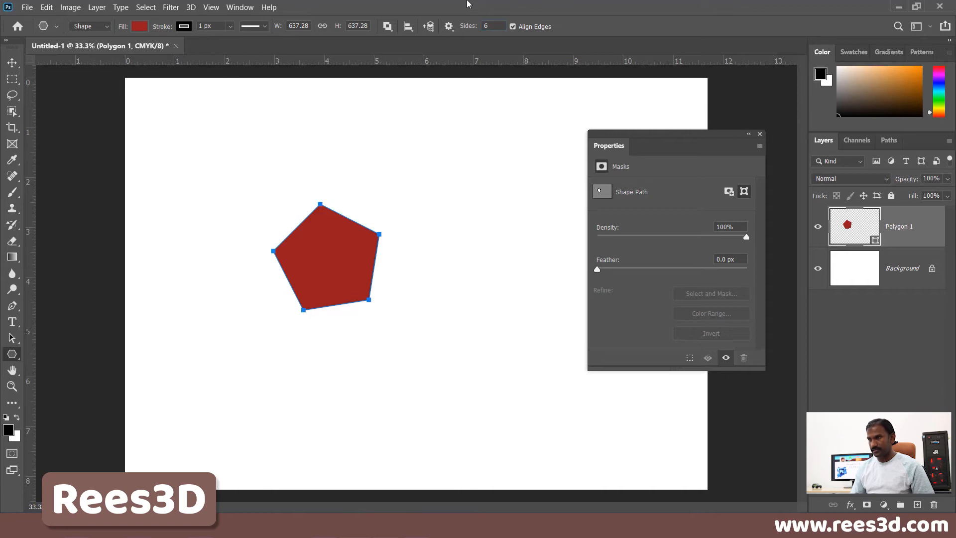
left_click_drag(456, 244, 490, 287)
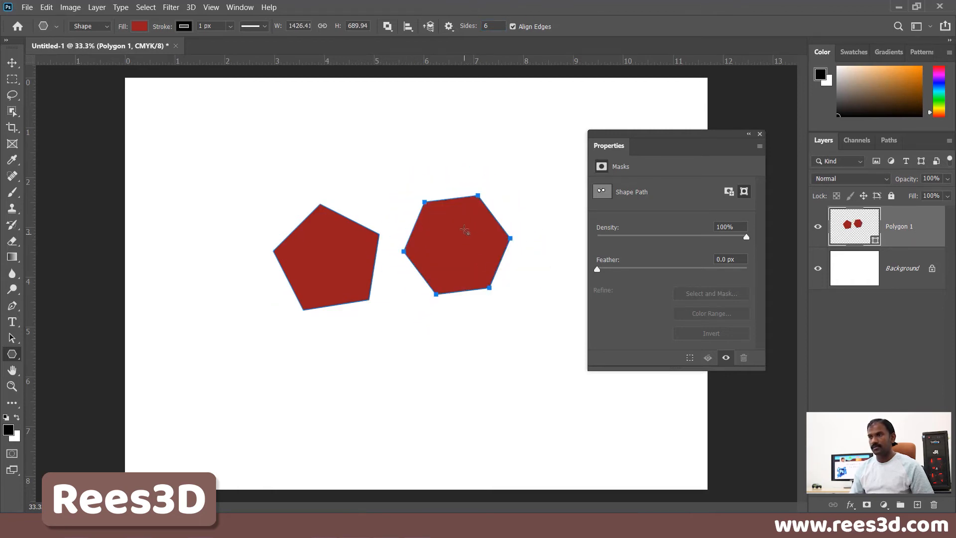
Change the fill of the pentagon and hexagon to green from the RGB swatches
left_click(139, 27)
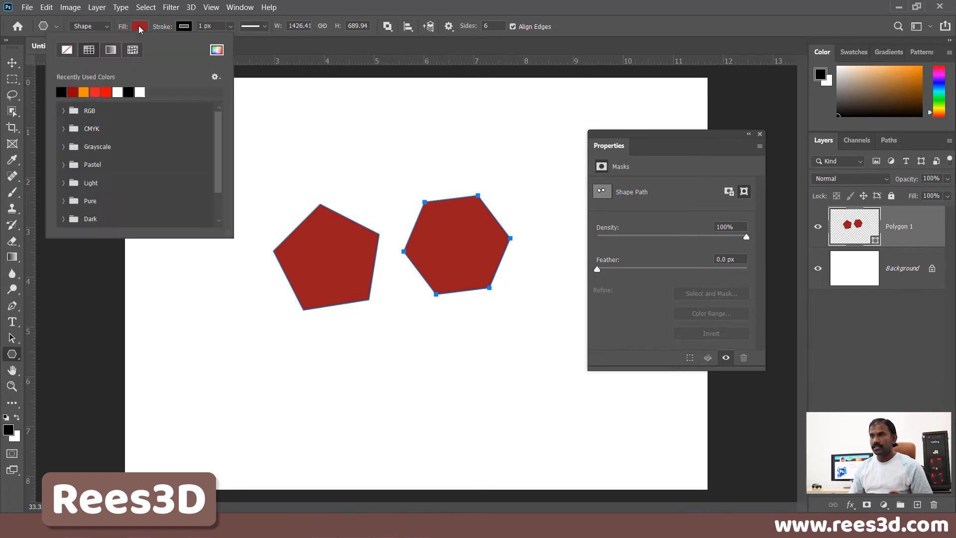
left_click(64, 110)
left_click(97, 126)
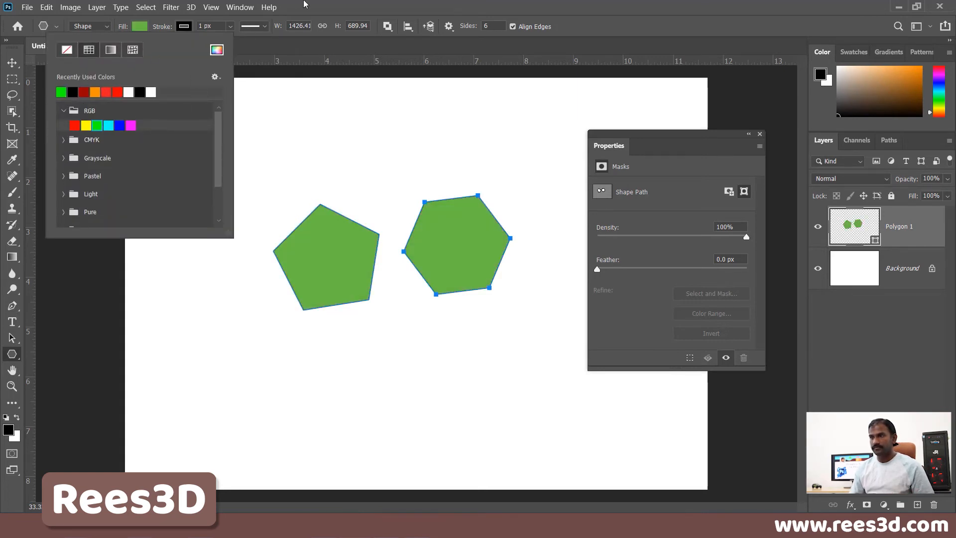
left_click(345, 3)
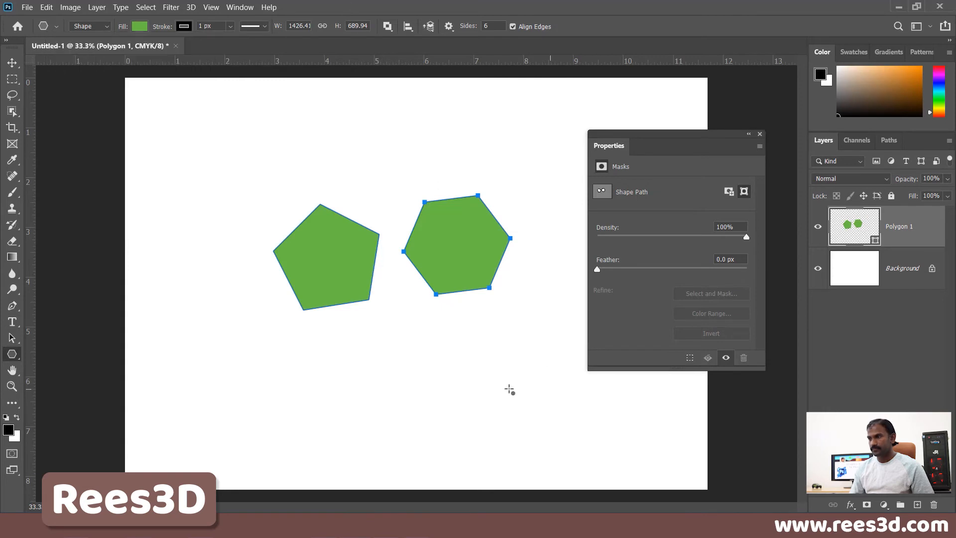
Deselect the green polygons' layer and draw a separate red hexagon about 617 × 710 px below them
left_click(12, 63)
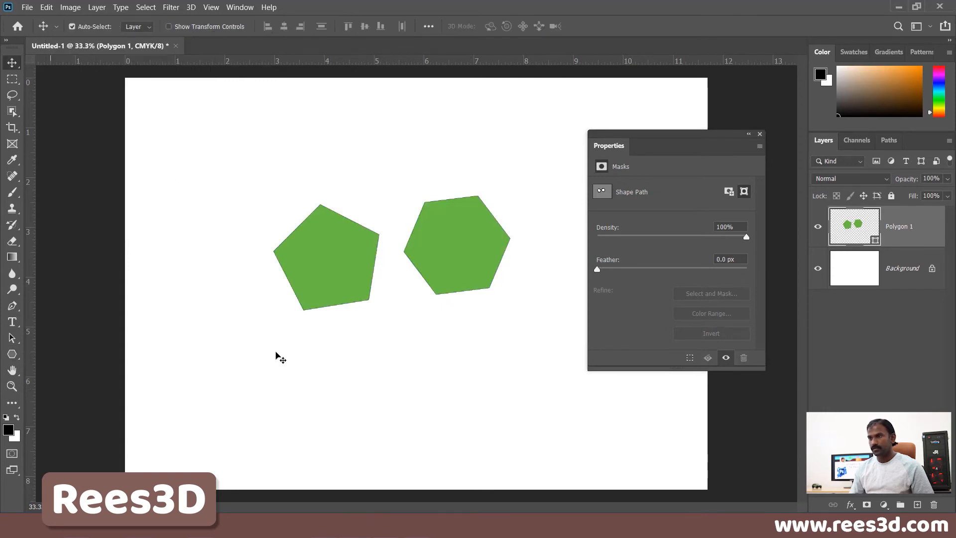
left_click(890, 315)
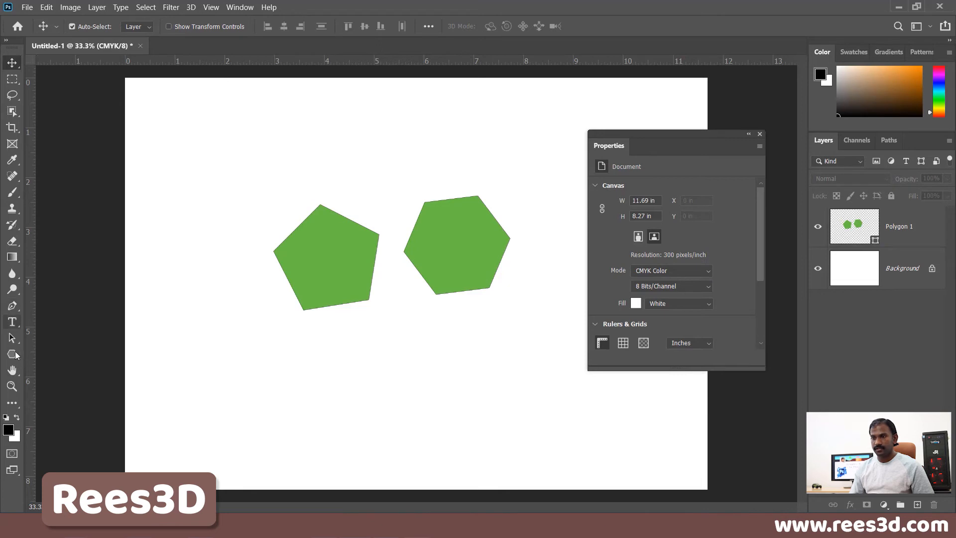
left_click(14, 354)
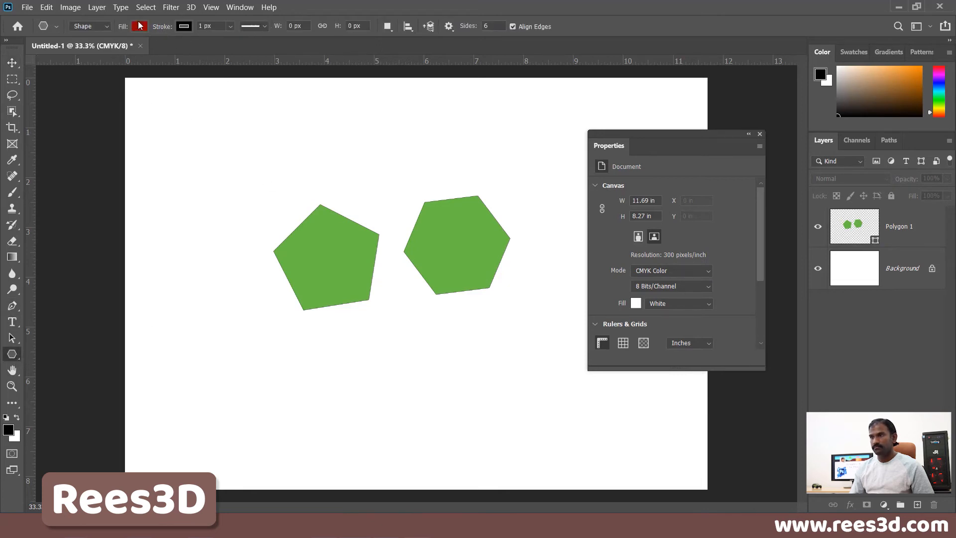
left_click_drag(384, 385, 434, 430)
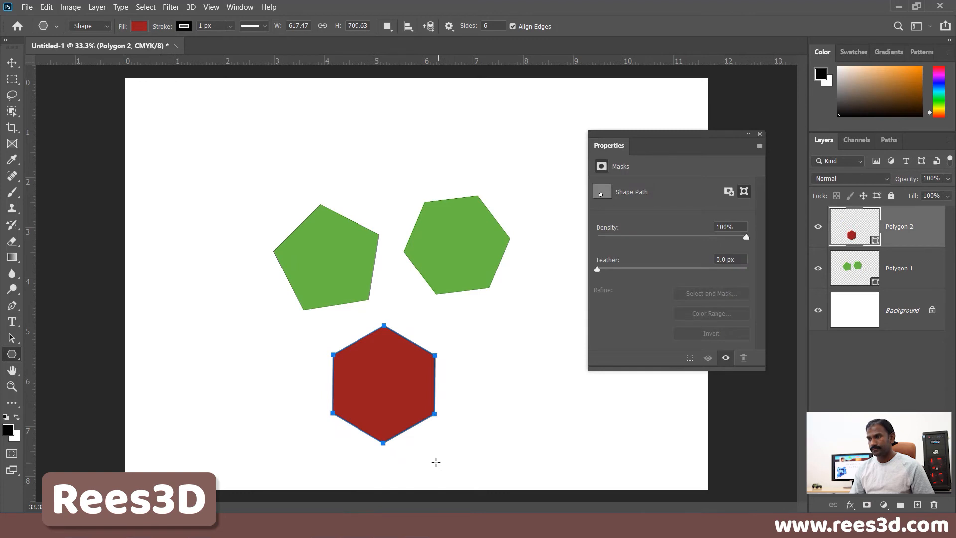
With no layer selected, draw a magenta eight-sided polygon about 475 px wide in the canvas's upper-left area
left_click(890, 401)
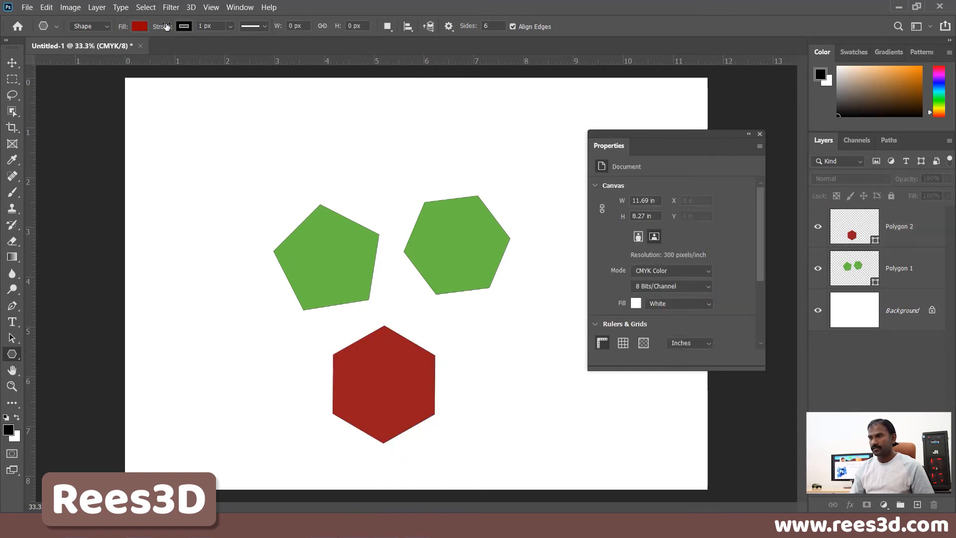
left_click(140, 27)
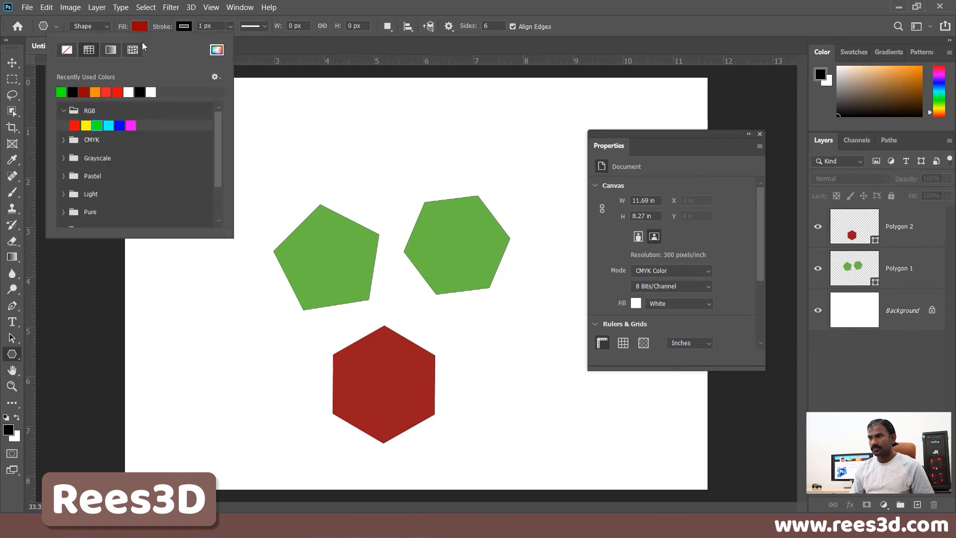
left_click(131, 125)
left_click(423, 138)
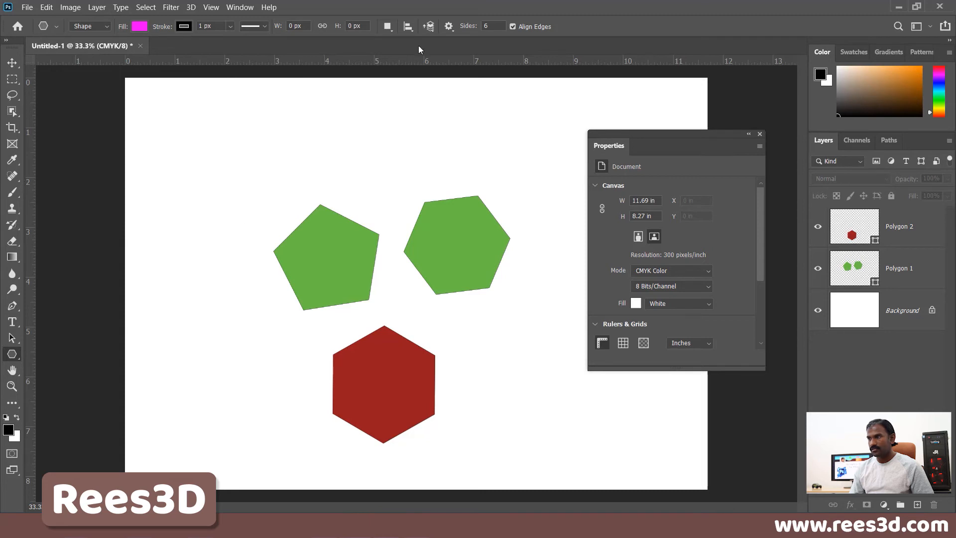
left_click_drag(491, 26, 352, 11)
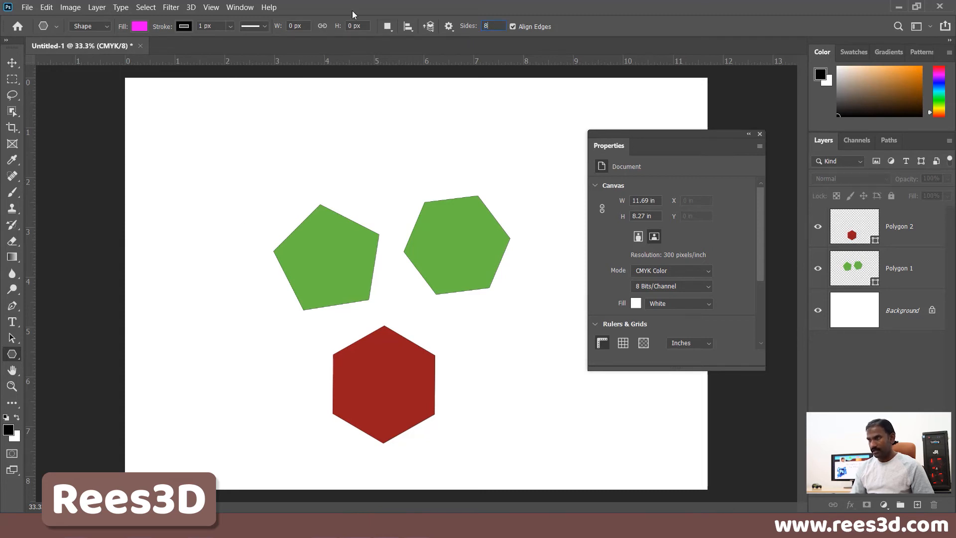
type("8")
left_click_drag(224, 167, 245, 203)
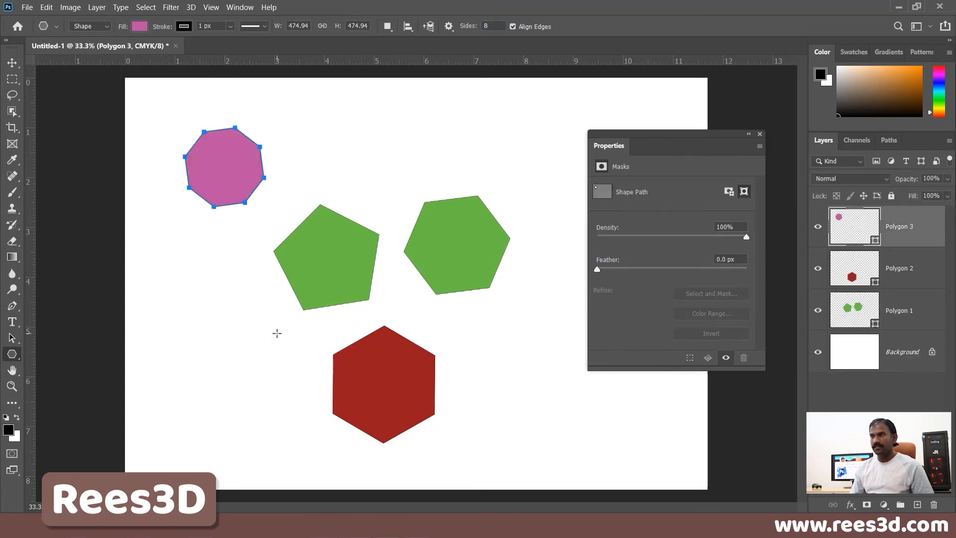
left_click(12, 63)
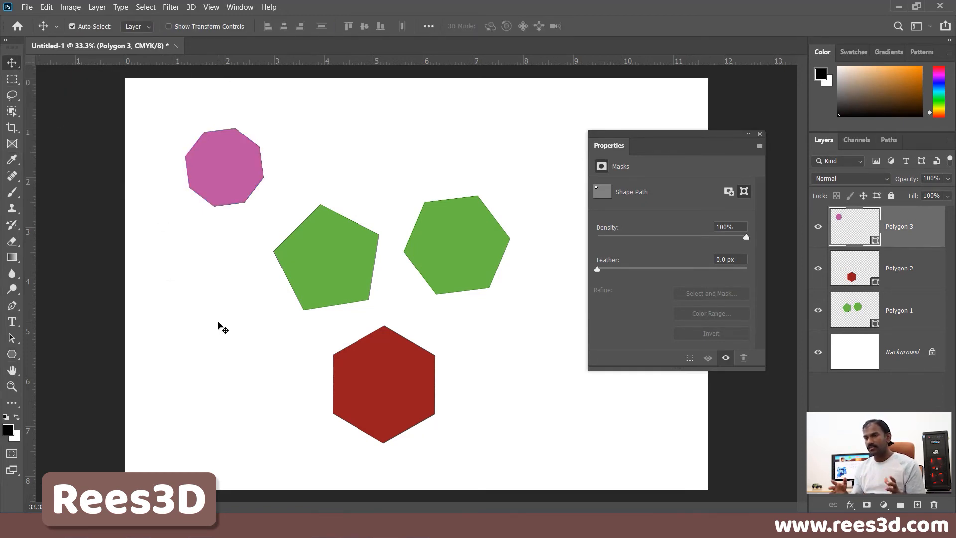
left_click(19, 355)
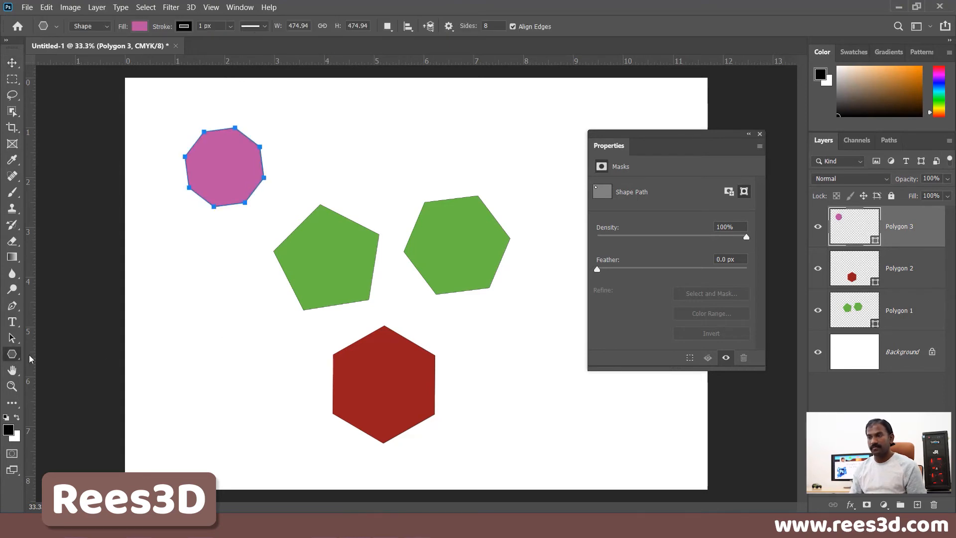
left_click(13, 355)
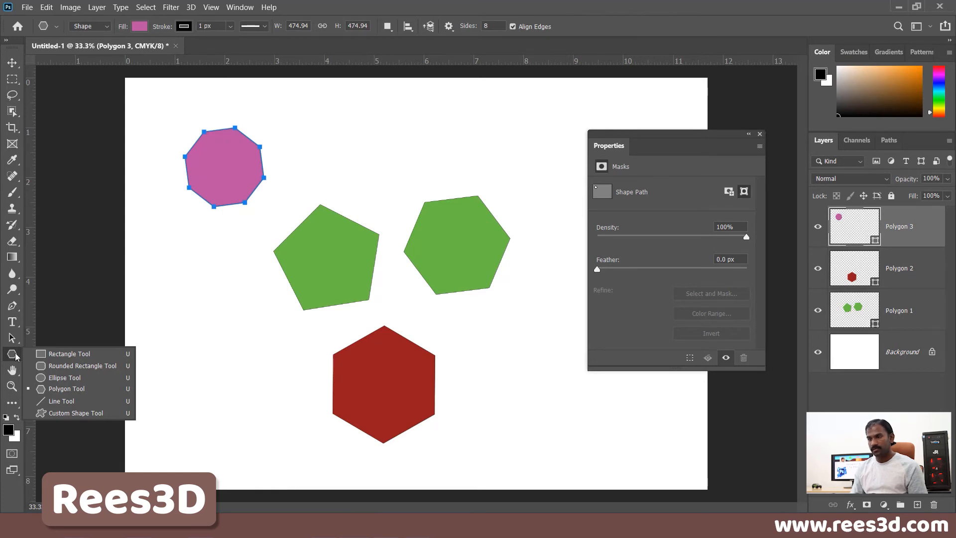
key("v")
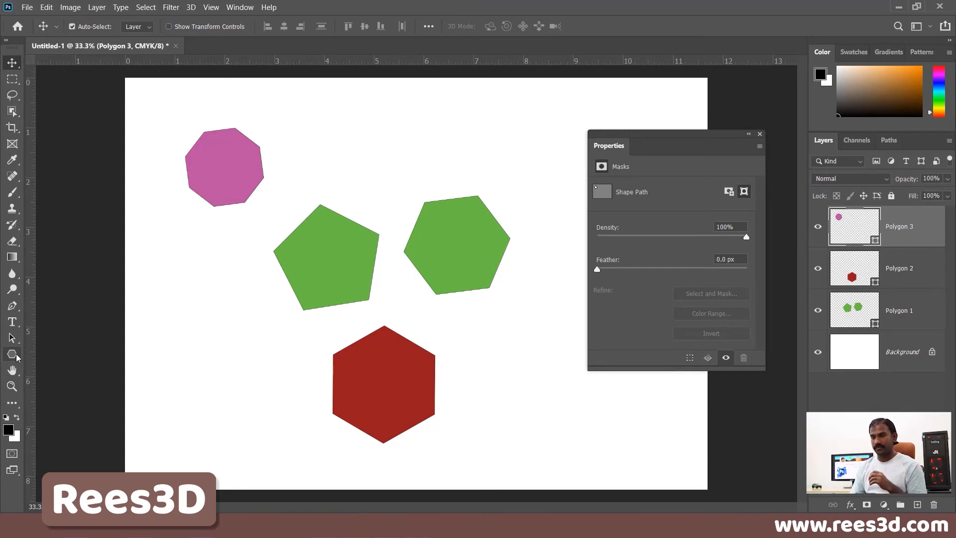
Switch to the Custom Shape tool, enlarge its shape picker and expand the Leaf Trees, Wild Animals, Boats and Flowers groups
left_click(11, 356)
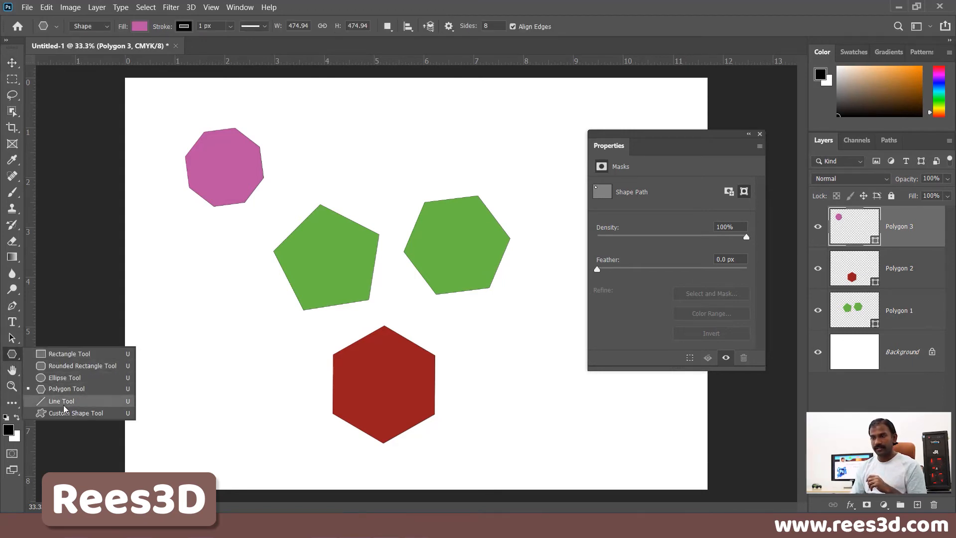
left_click(56, 413)
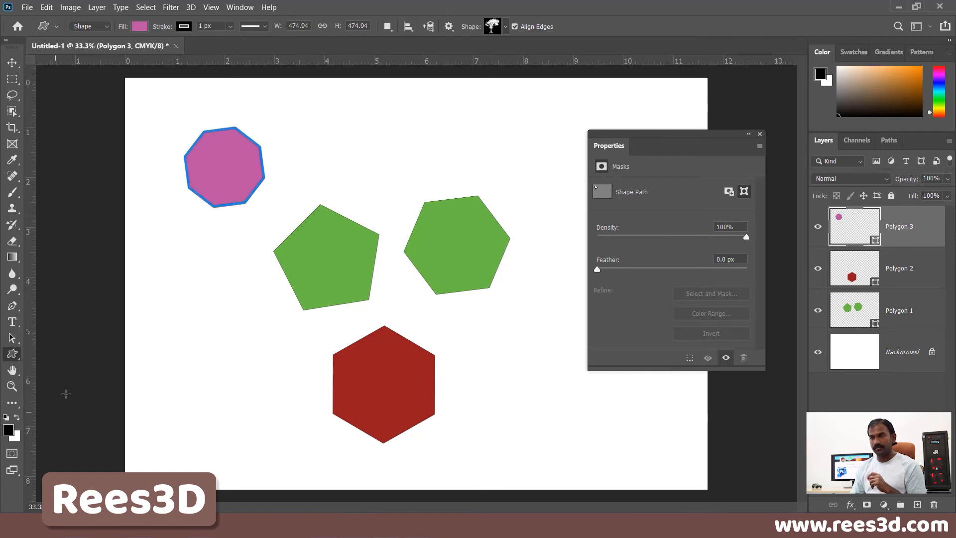
left_click(506, 27)
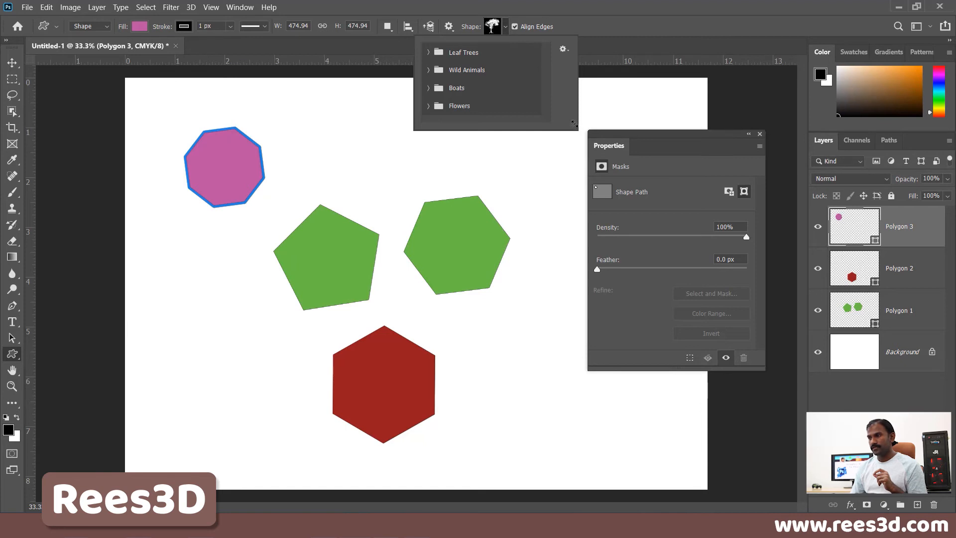
left_click_drag(574, 123, 668, 344)
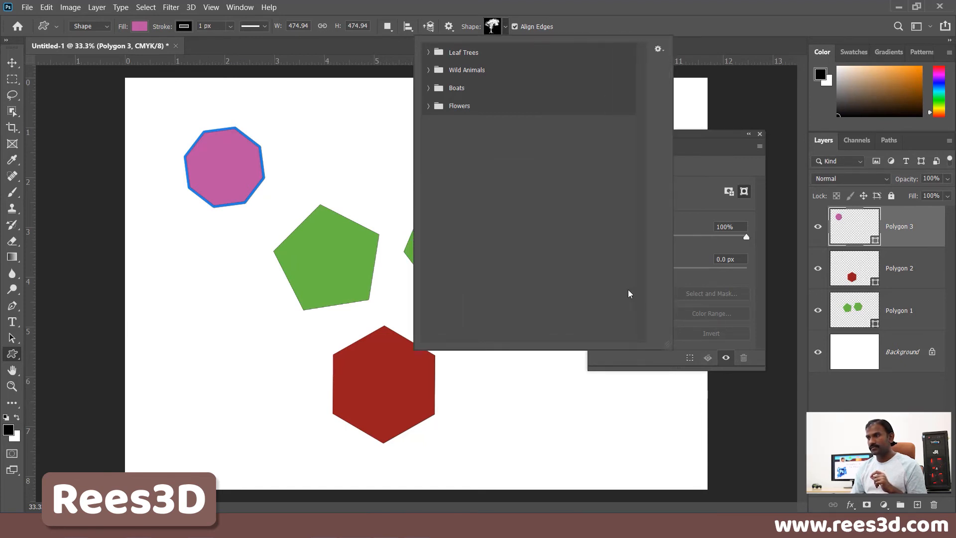
left_click(428, 52)
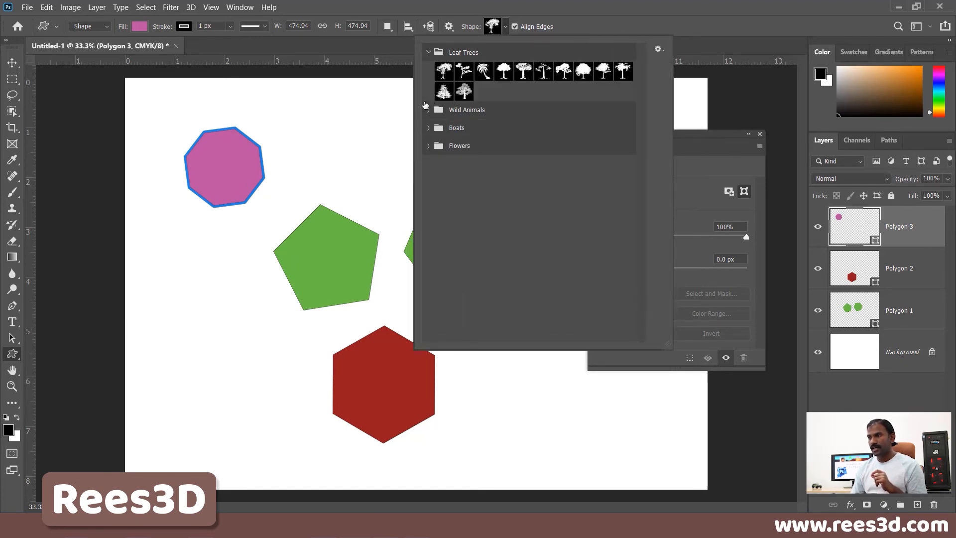
left_click(428, 110)
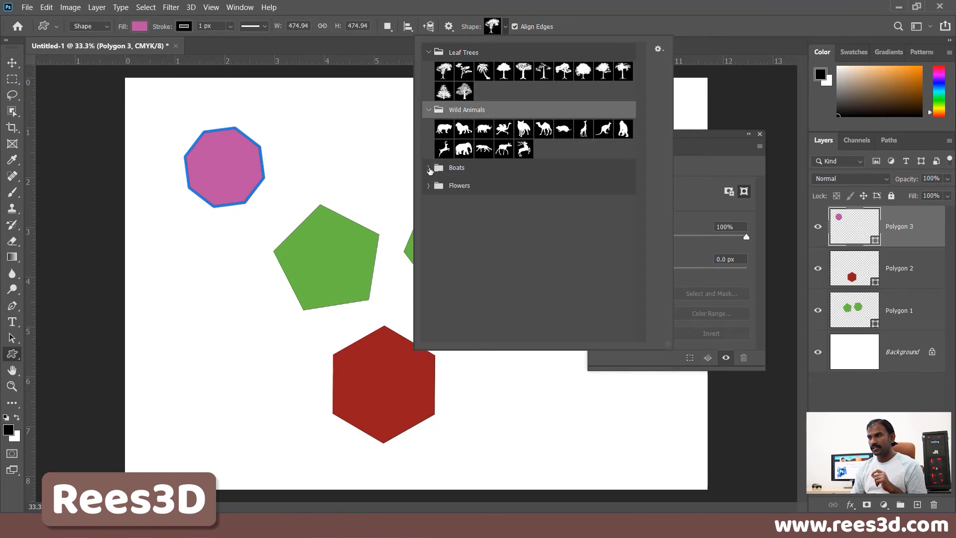
left_click(428, 168)
left_click(429, 226)
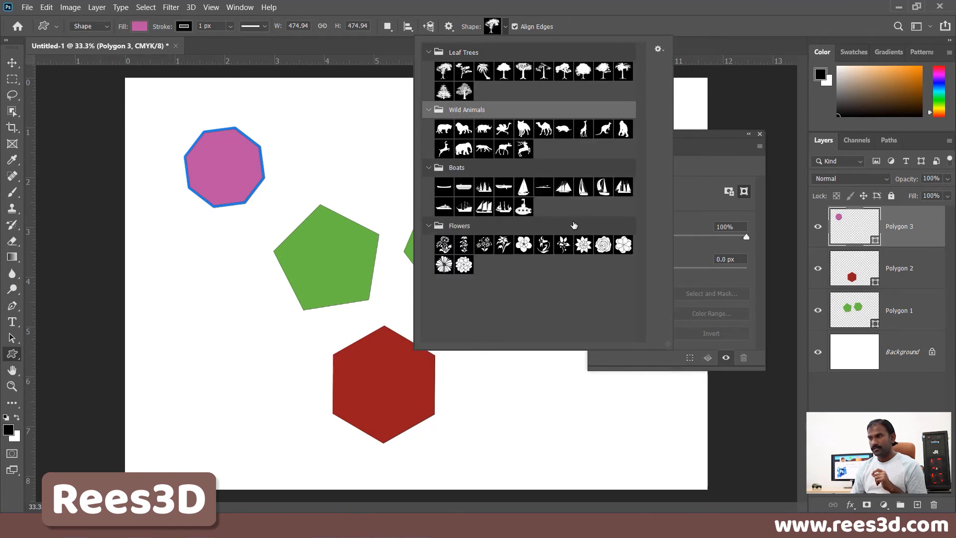
Draw the 3 masted sailboat shape from the Boats group, about 442 × 331 px, in the canvas's lower-left area
left_click(484, 188)
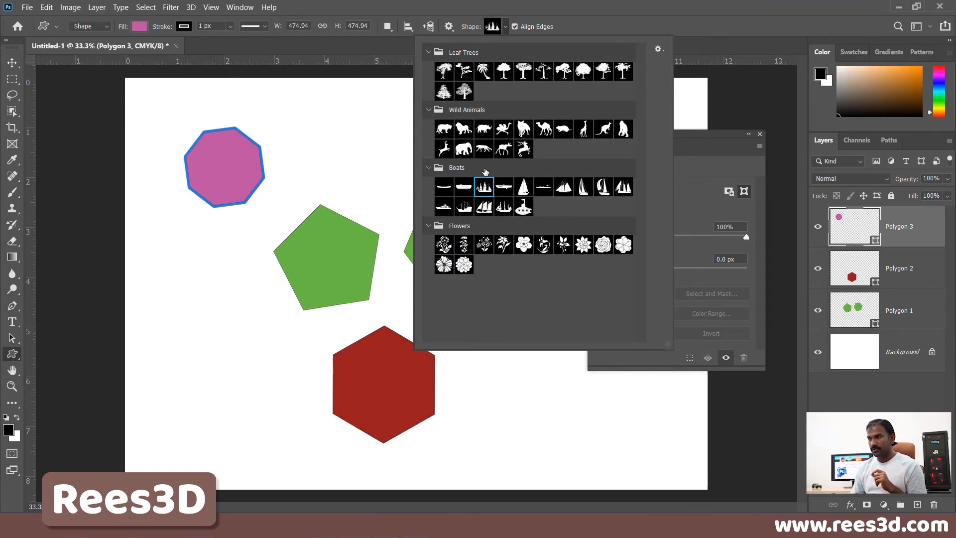
left_click(176, 344)
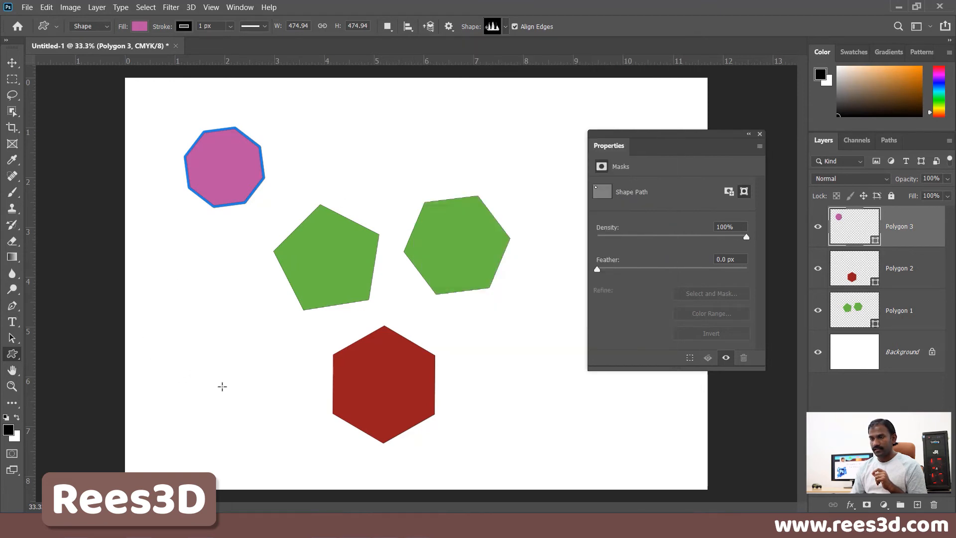
left_click_drag(175, 342, 252, 401)
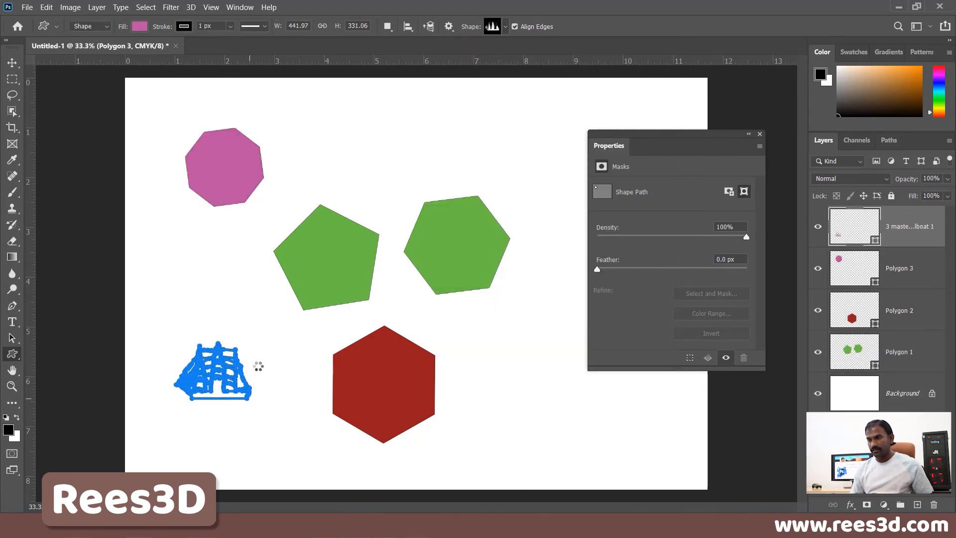
left_click(12, 63)
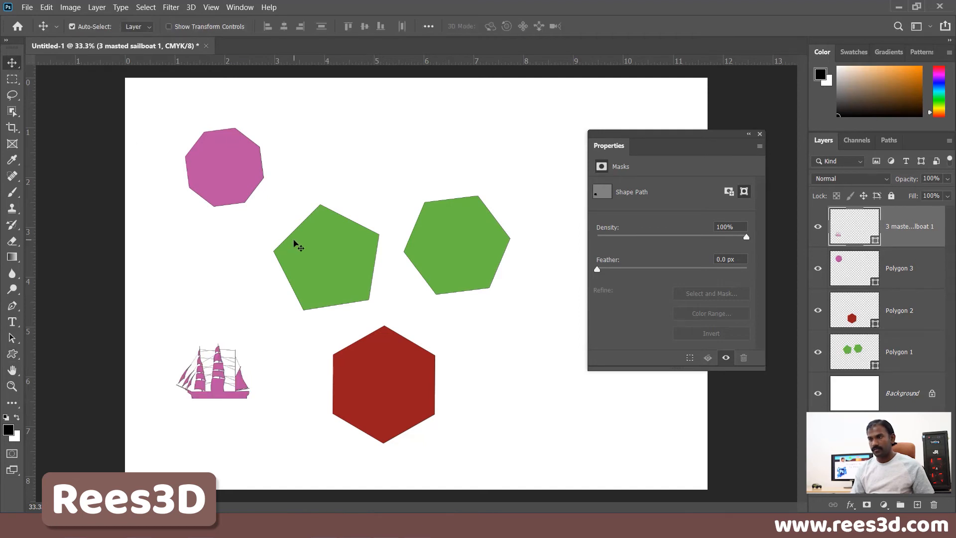
With the Custom Shape tool, place a second 3 masted sailboat of 441.97 × 331.06 px near the canvas's upper middle
key("u")
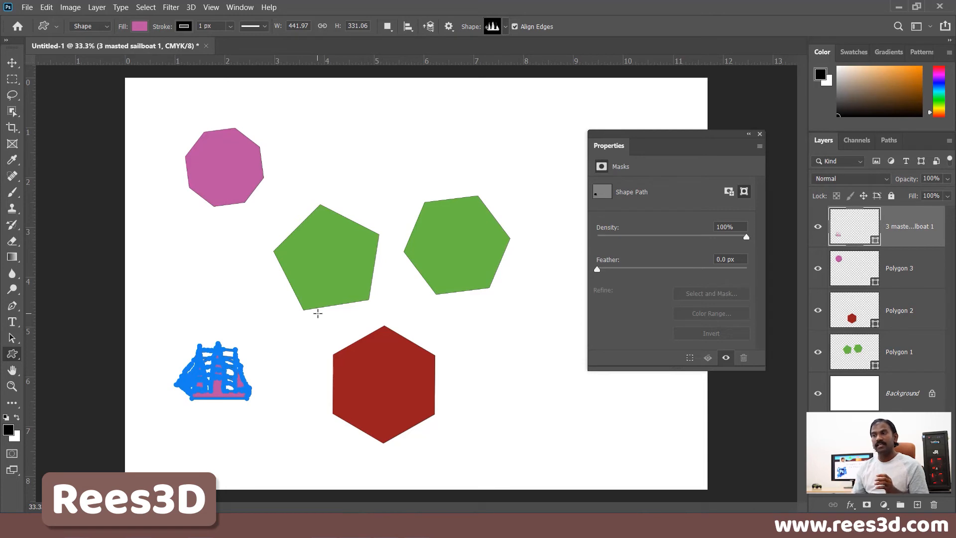
left_click(377, 131)
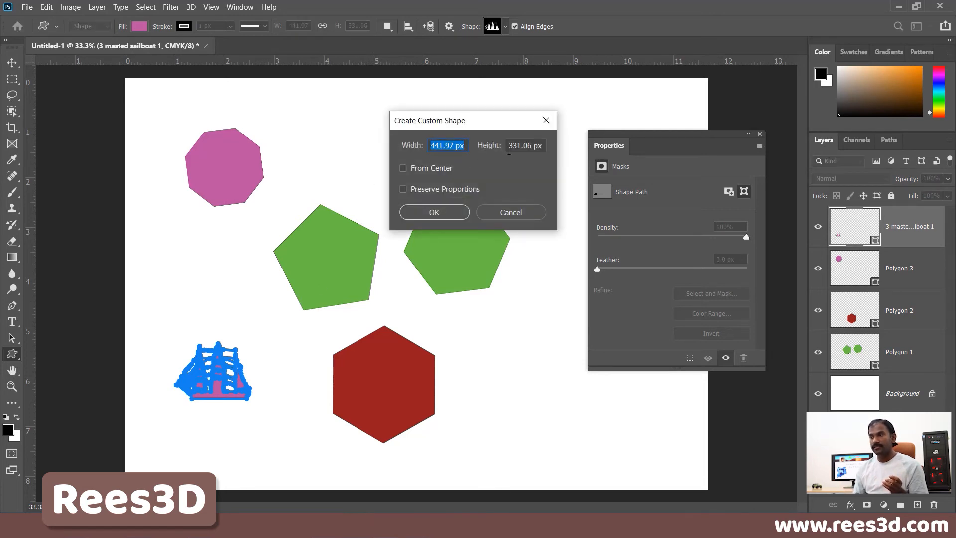
left_click(441, 217)
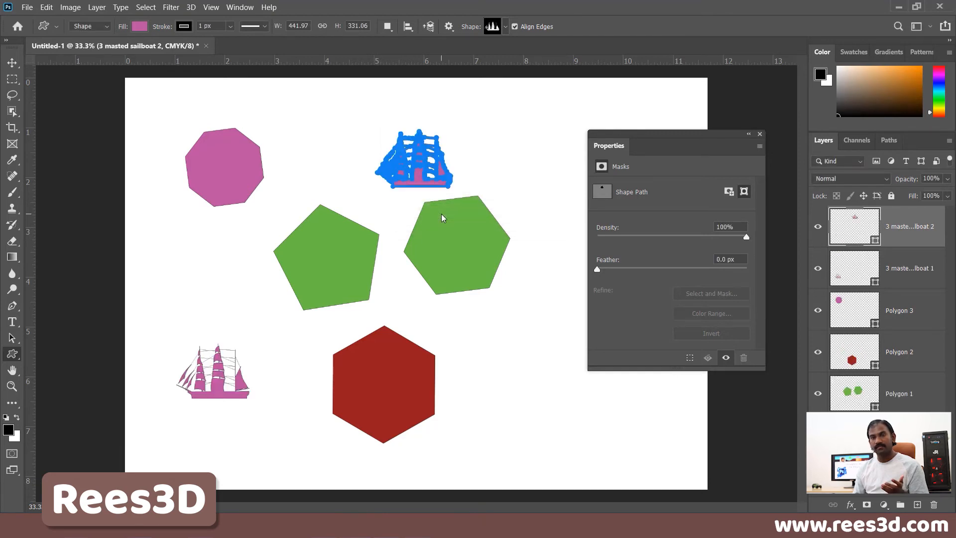
Choose the five-petal flower from the Flowers group and set the fill to a light blue from the Pastel swatches
left_click(506, 26)
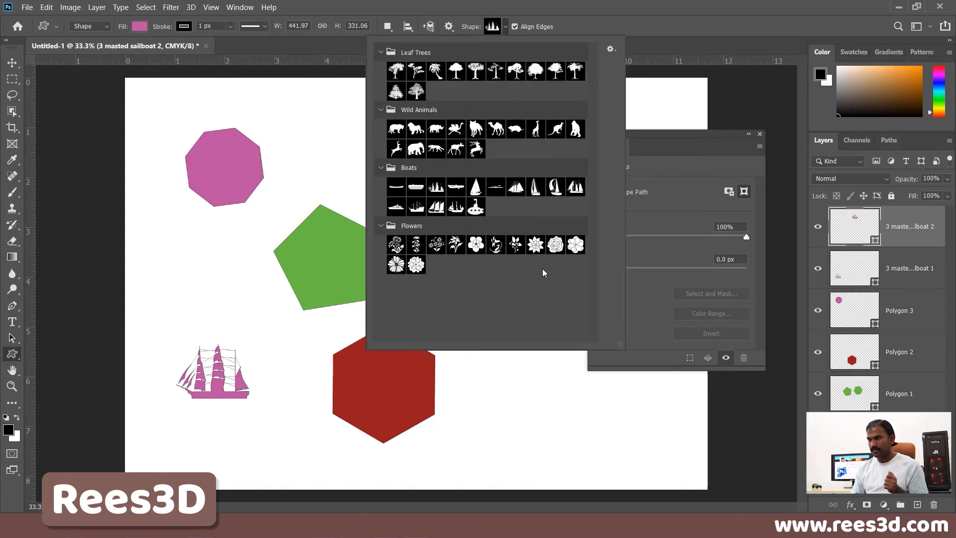
left_click(477, 246)
left_click(559, 20)
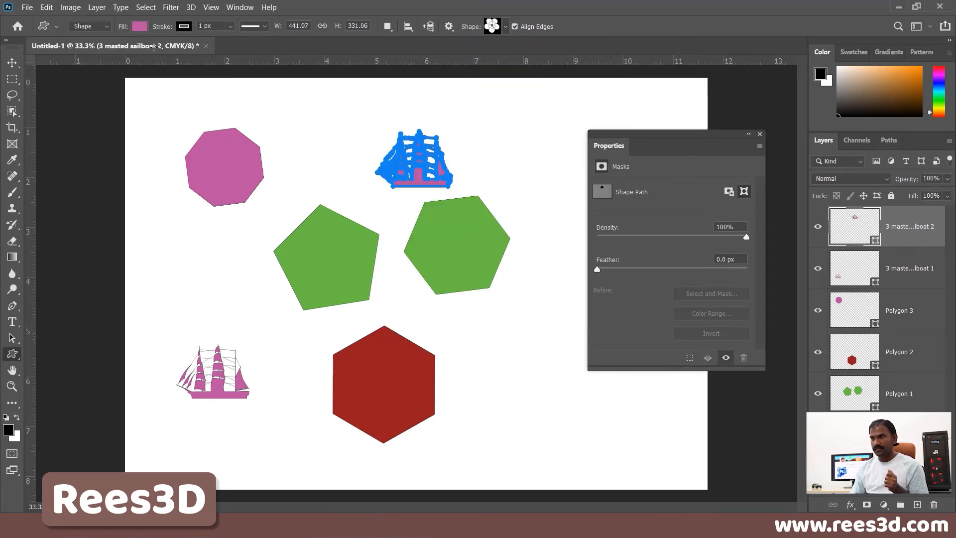
left_click(140, 27)
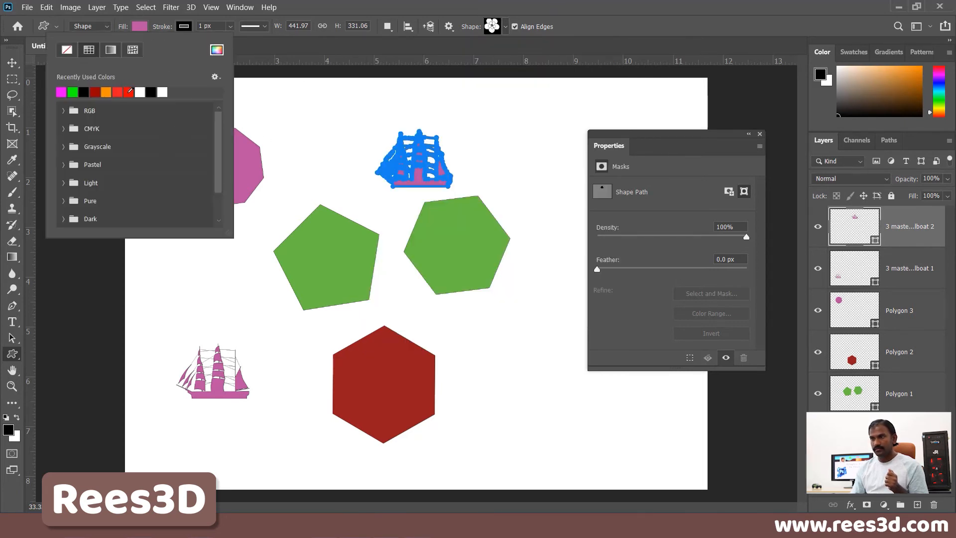
left_click(64, 147)
left_click(64, 188)
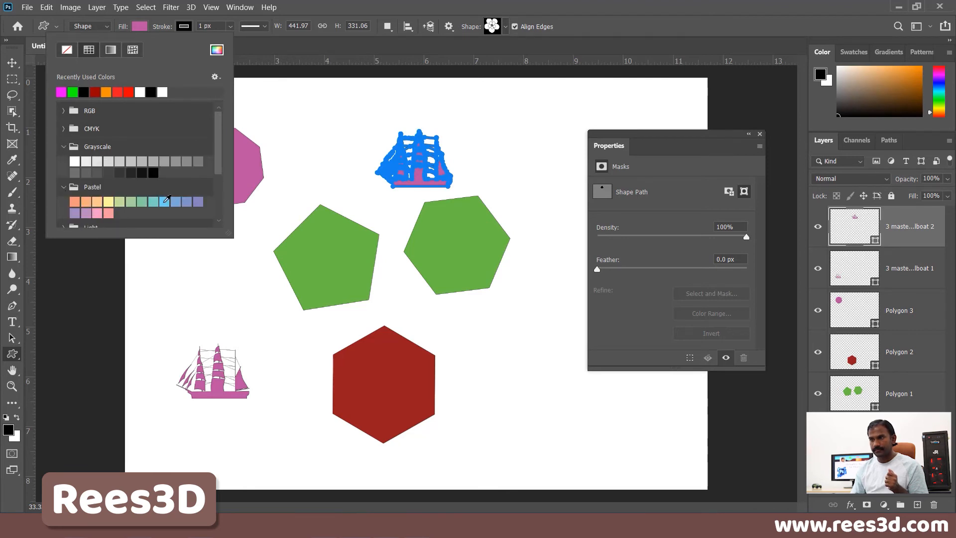
left_click(164, 201)
left_click(397, 64)
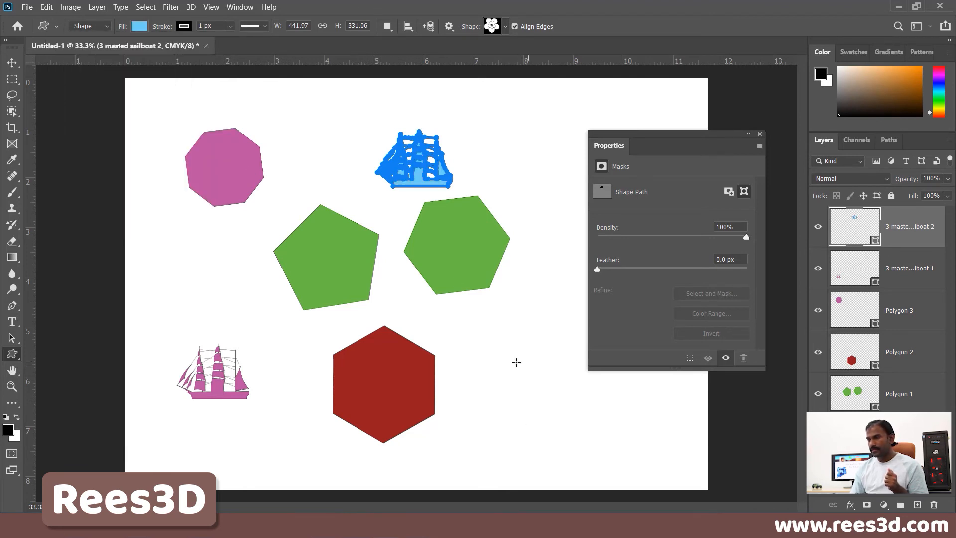
Place a flower of 441.97 × 331.06 px in the canvas's lower-right area and another about 442 × 415 px in its upper-right area
left_click(517, 362)
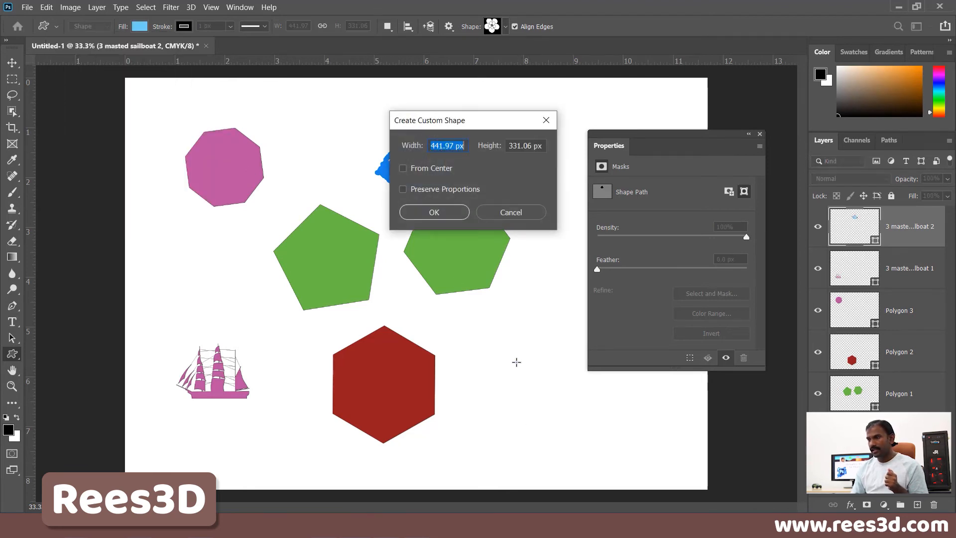
left_click(434, 212)
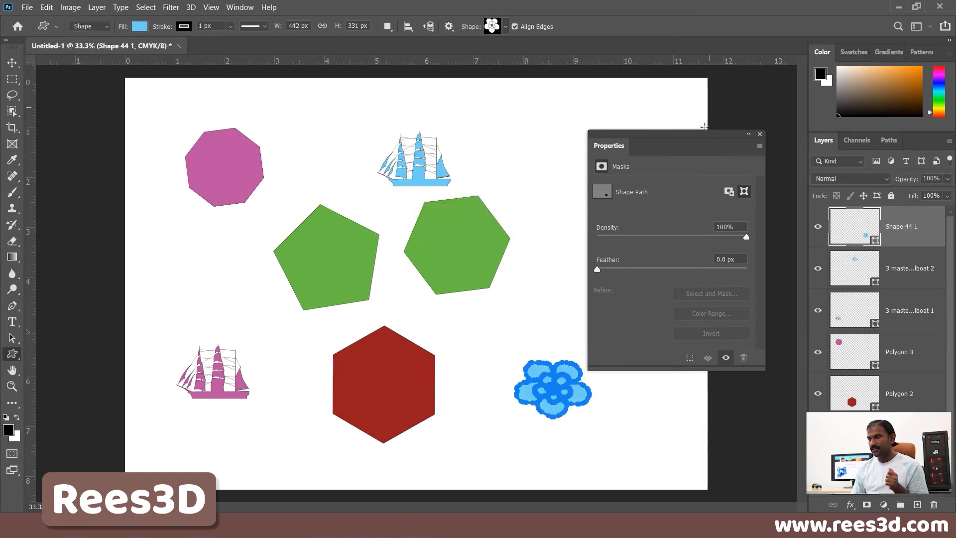
left_click(760, 135)
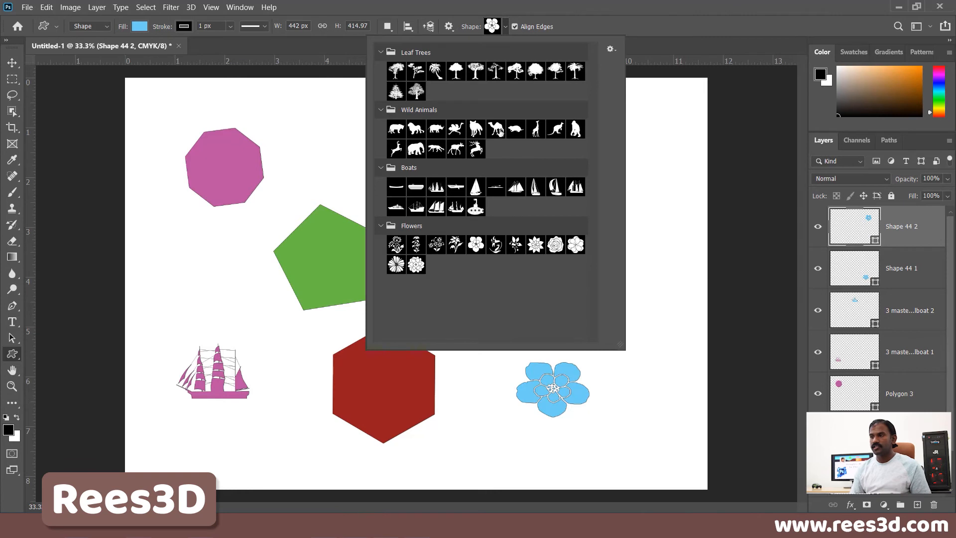
Draw a camel from the Wild Animals group, about 776 × 644 px, and move it clear of the green hexagon, between the two flowers
left_click(498, 130)
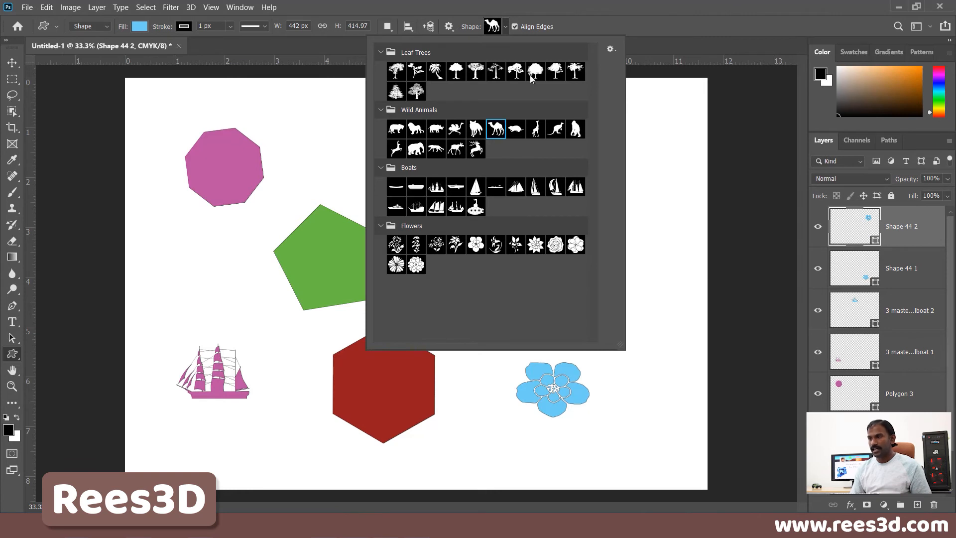
left_click(566, 4)
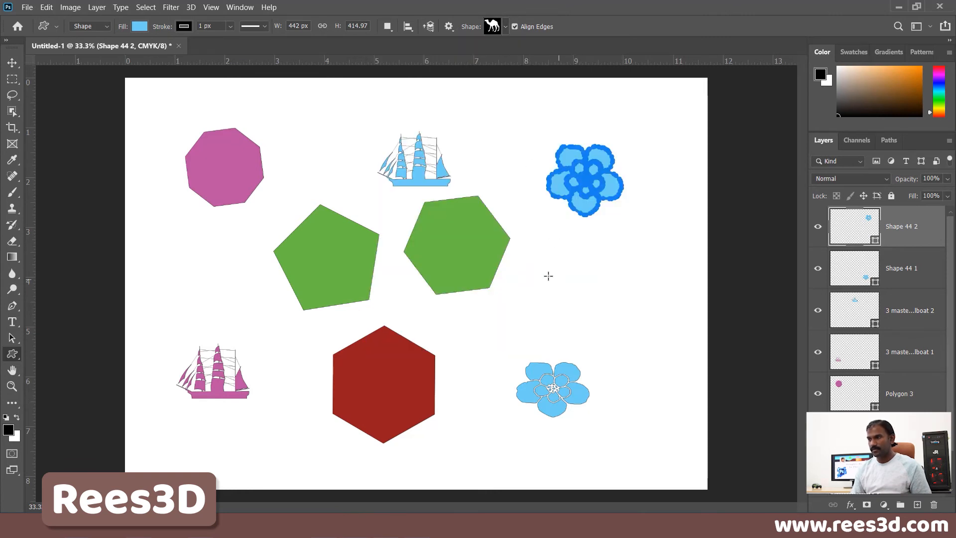
left_click_drag(542, 262, 613, 320)
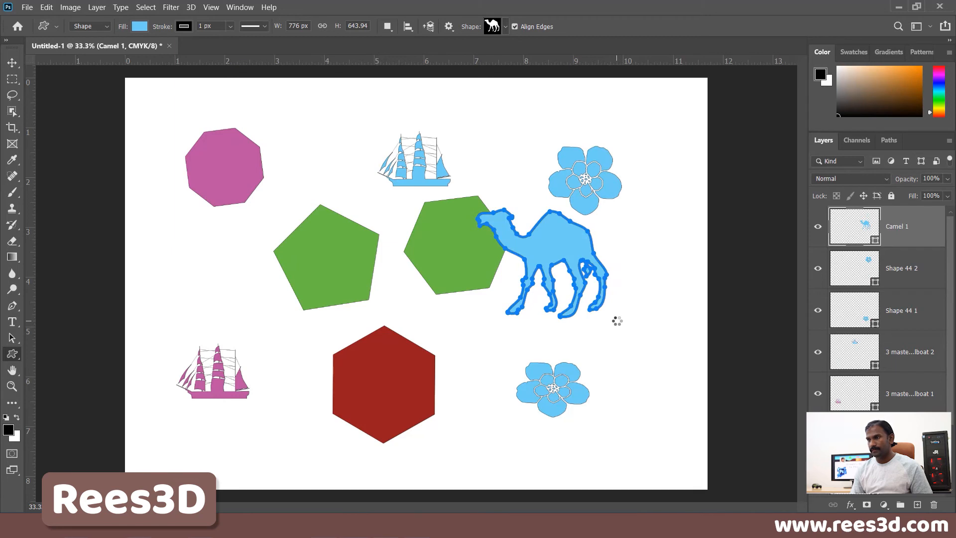
left_click(12, 62)
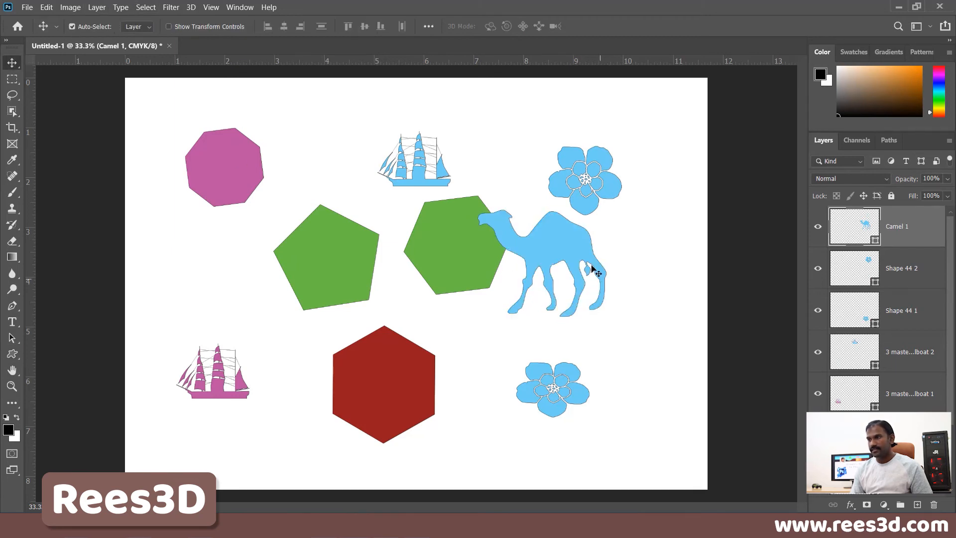
left_click_drag(604, 272, 641, 296)
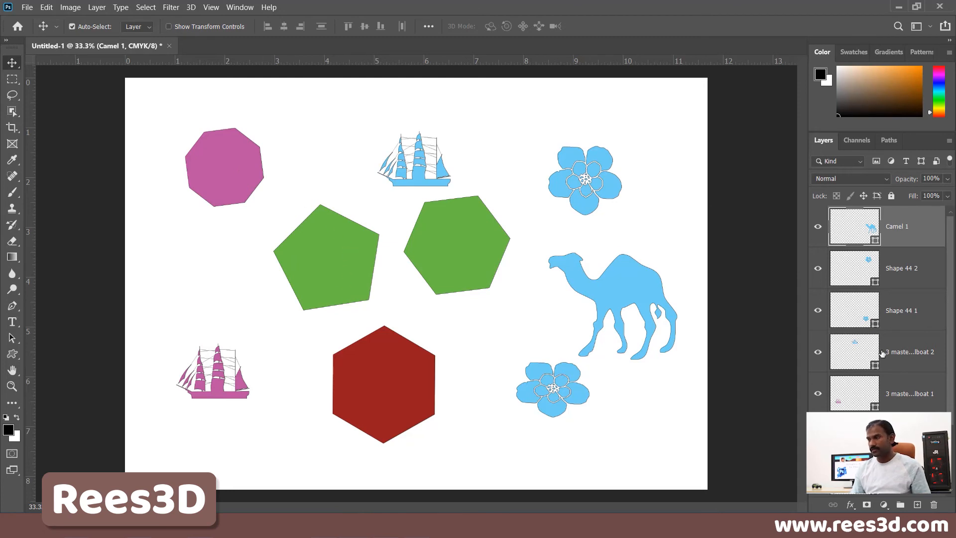
Select all the shape layers and delete them, keeping only the Background layer
scroll(876, 308, "down", 2)
key("ctrl+alt+a")
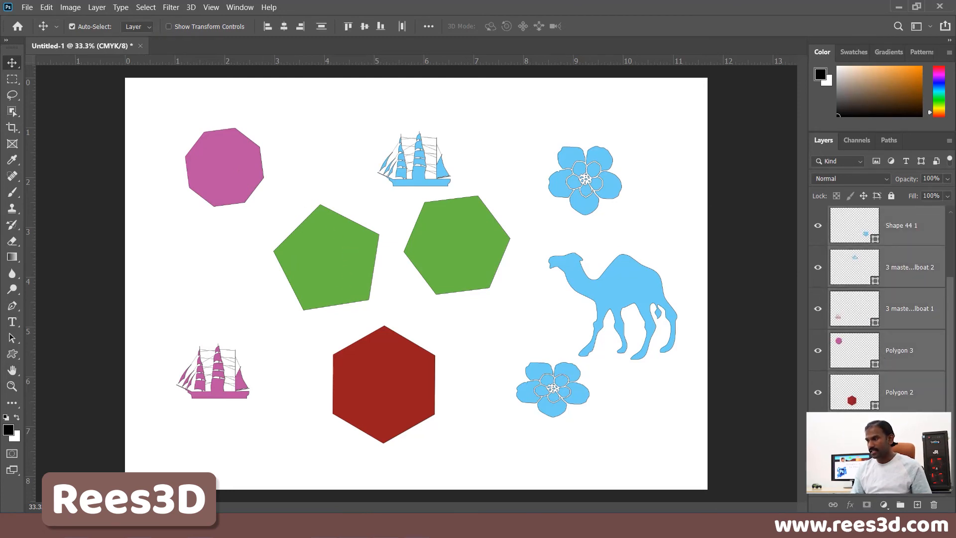
left_click(934, 506)
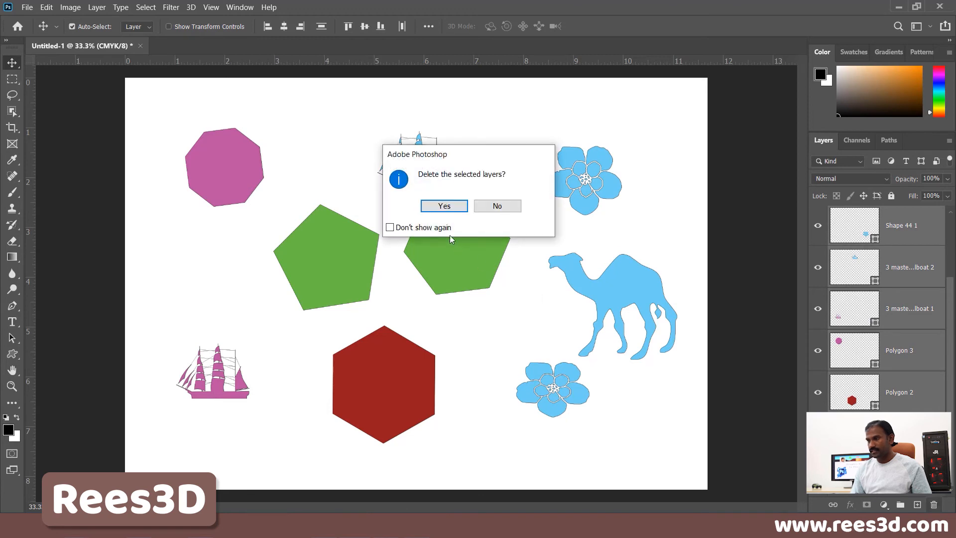
left_click(435, 206)
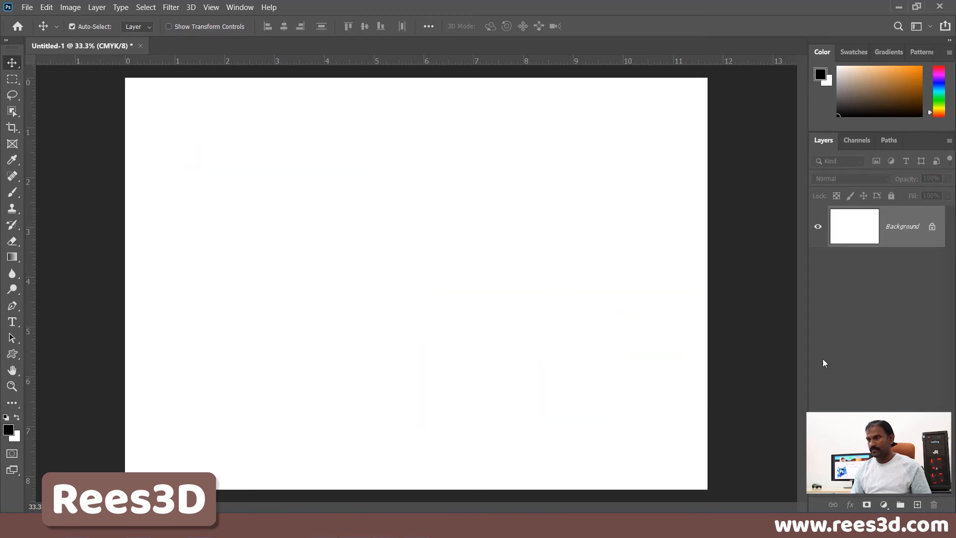
Switch to the Rectangle tool and set its path operation to Combine Shapes
left_click(12, 355)
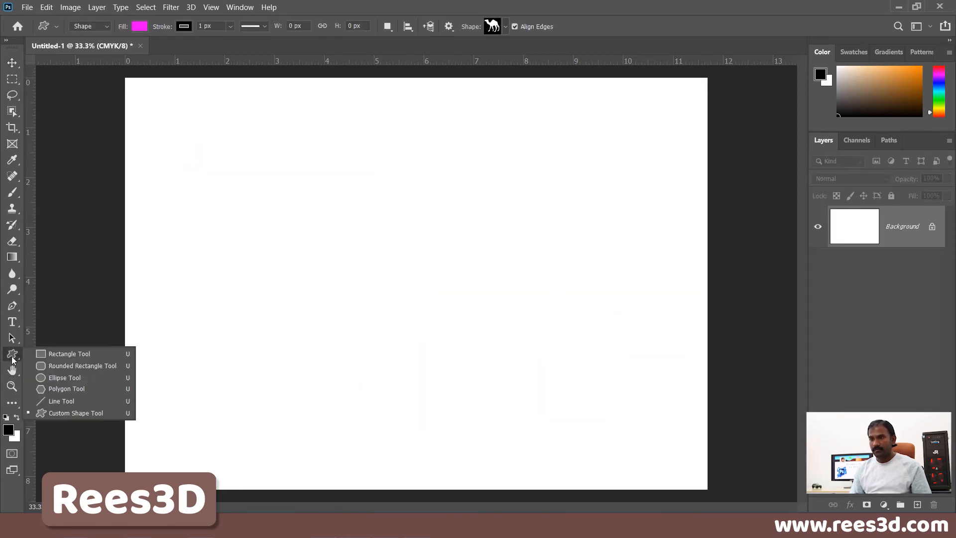
left_click(61, 355)
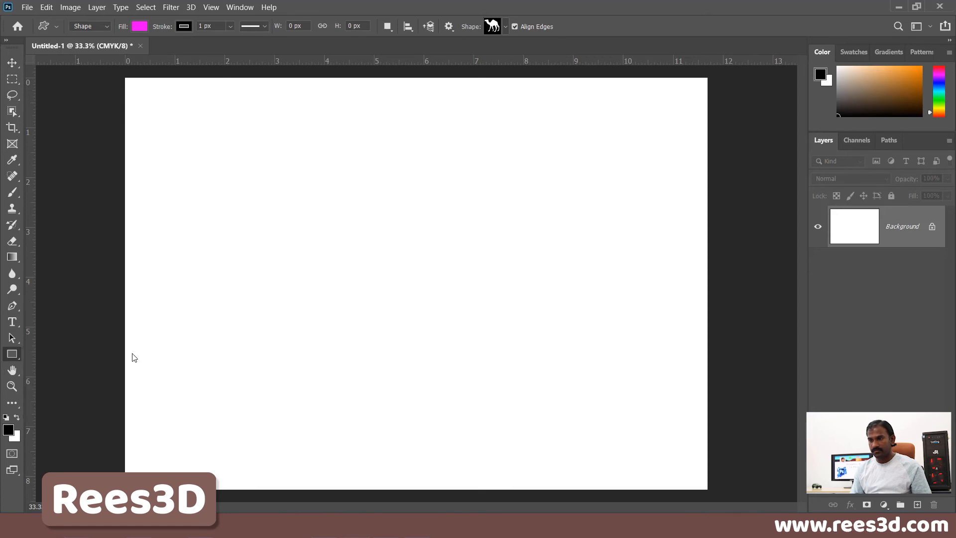
left_click(142, 28)
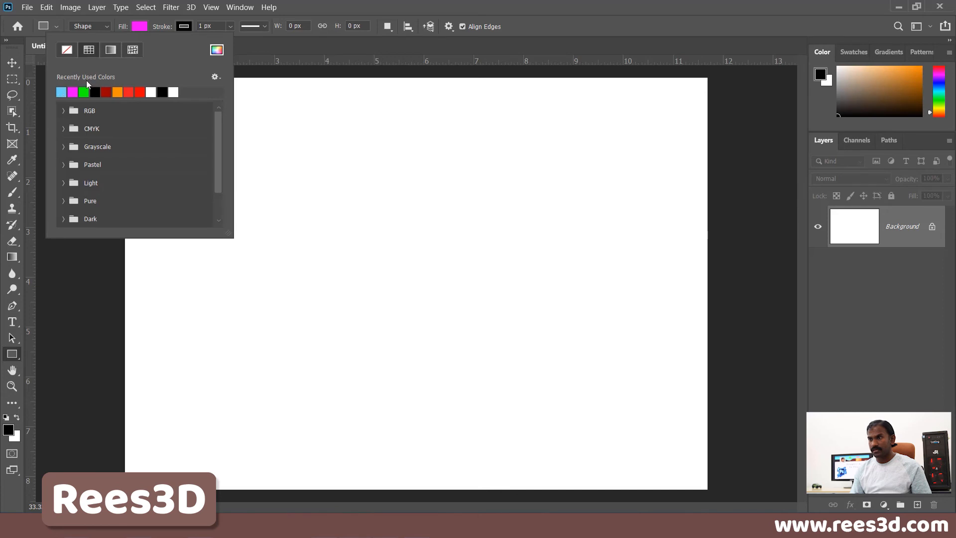
left_click(135, 28)
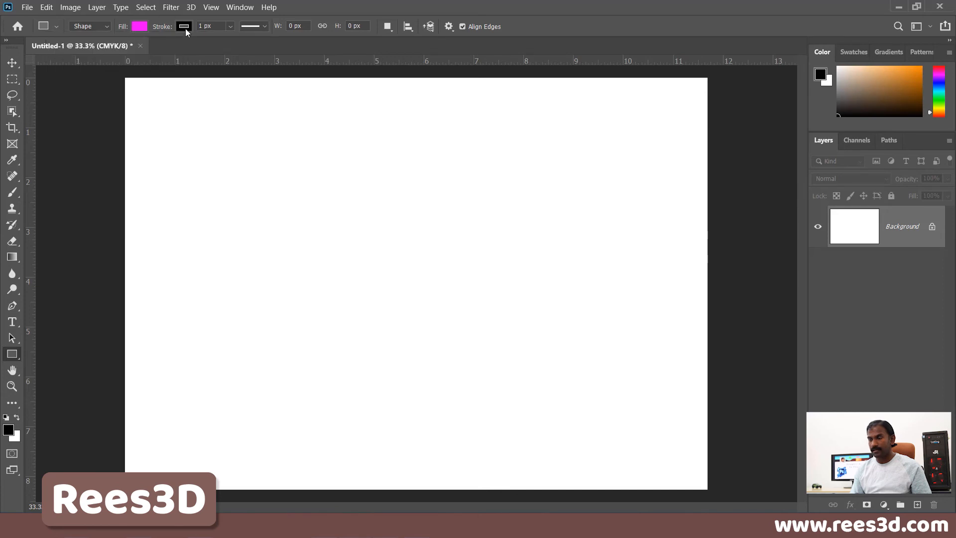
left_click(387, 26)
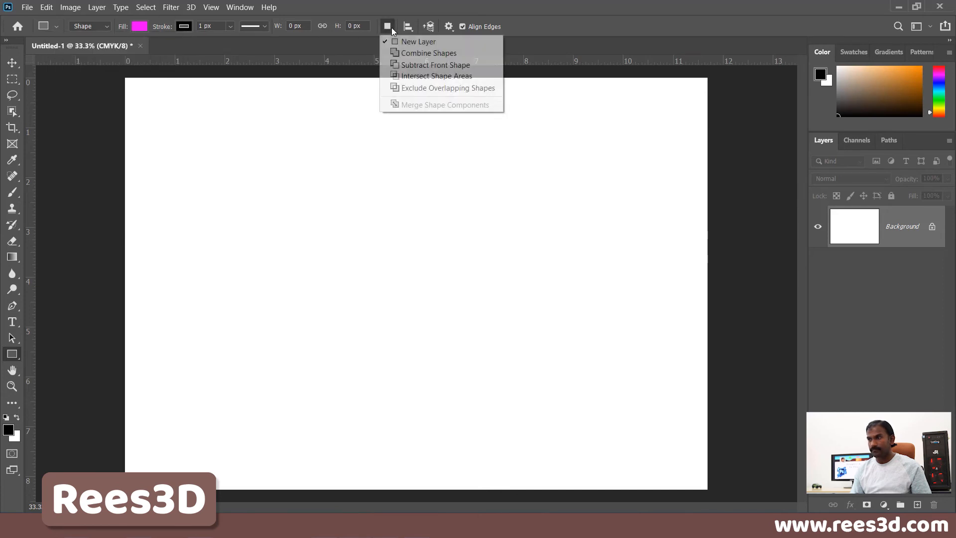
left_click(447, 54)
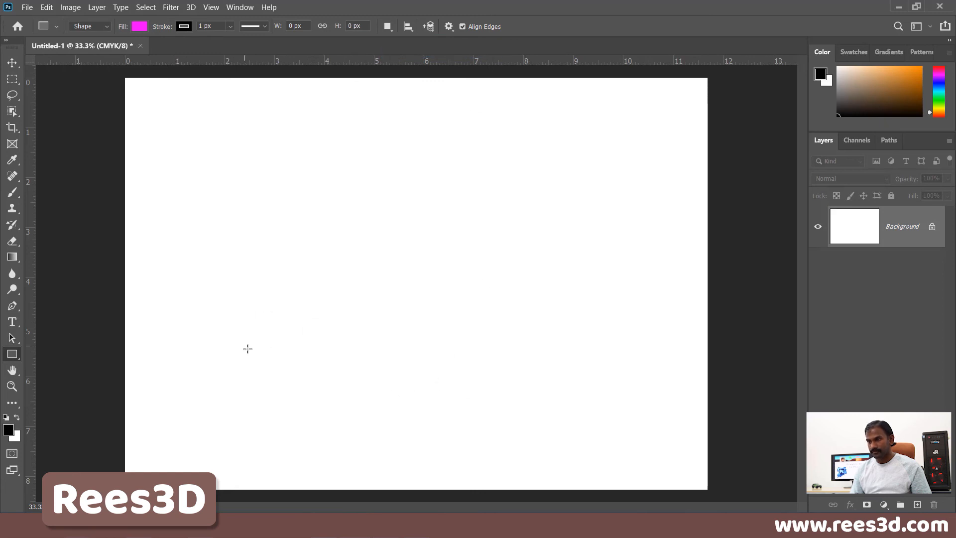
Draw a wide magenta rectangle about 1940 × 437 px, two smaller ones overlapping its top edge, and one about 676 × 532 px overlapping both
left_click_drag(244, 347, 566, 418)
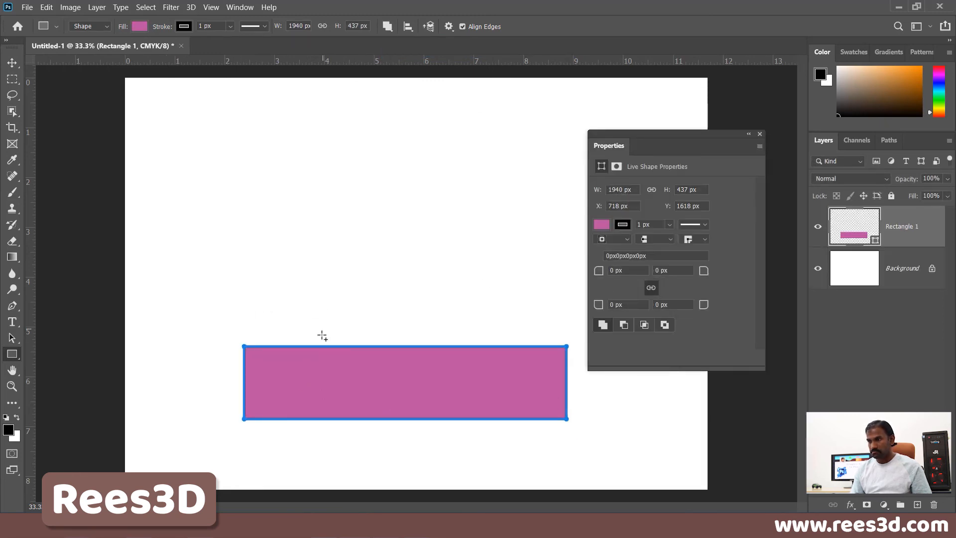
left_click_drag(305, 282, 371, 365)
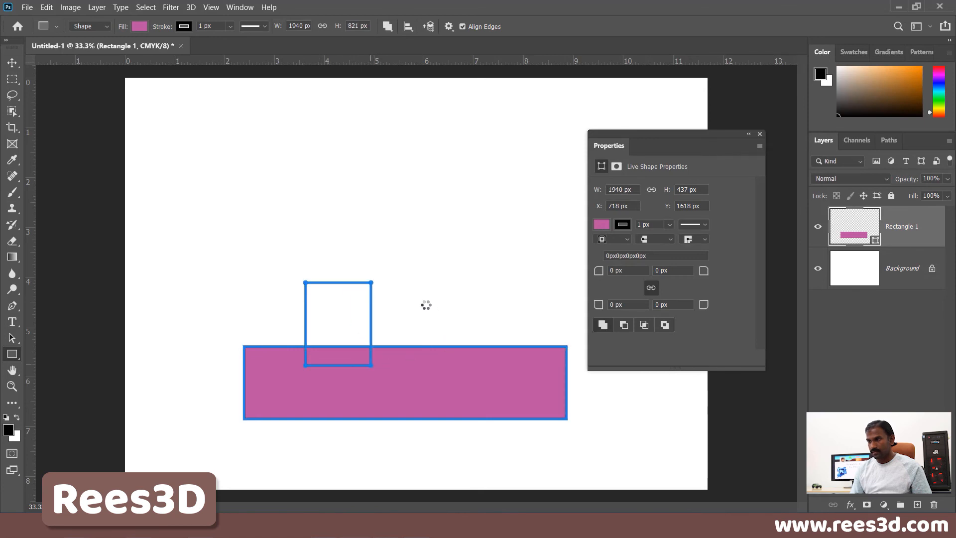
left_click_drag(414, 287, 483, 381)
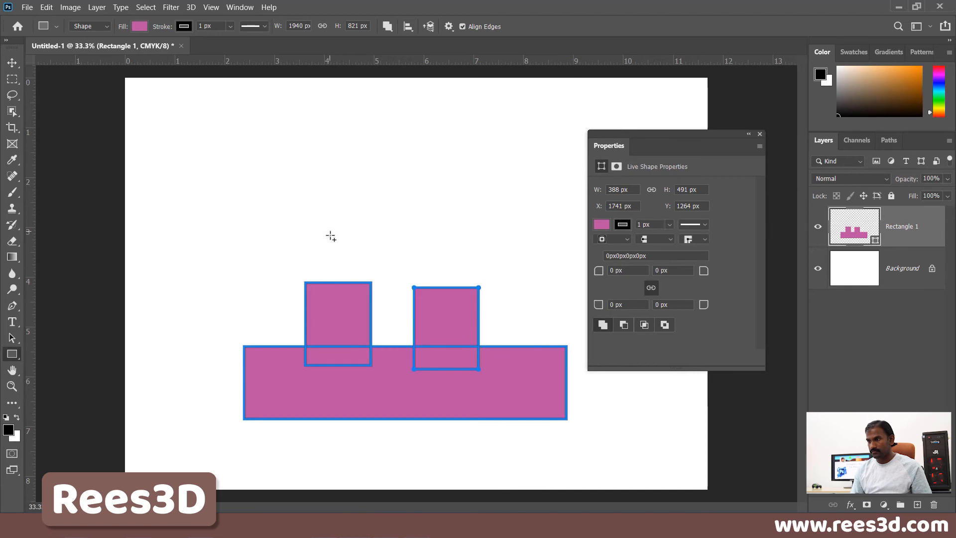
left_click_drag(330, 230, 440, 322)
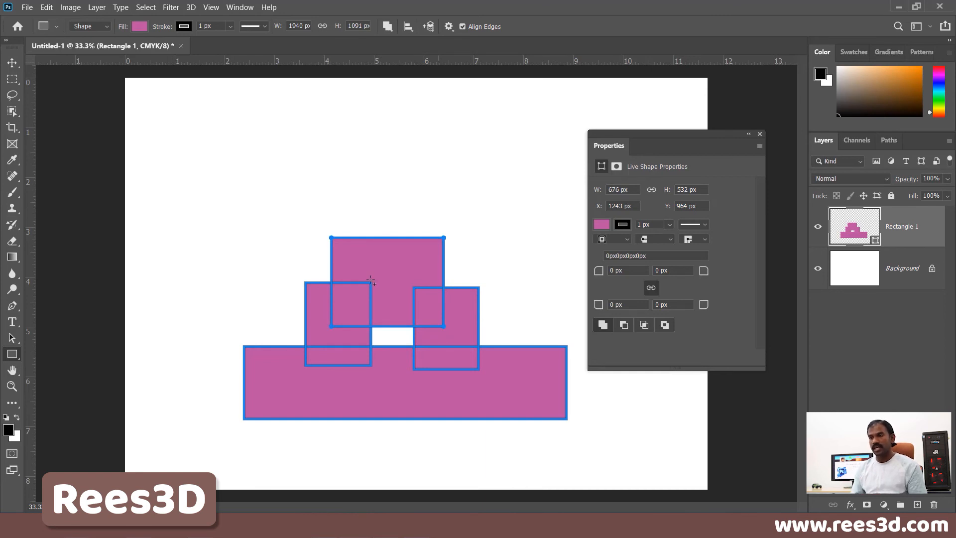
Check whether Define Custom Shape is available while no shape layer is selected
left_click(47, 8)
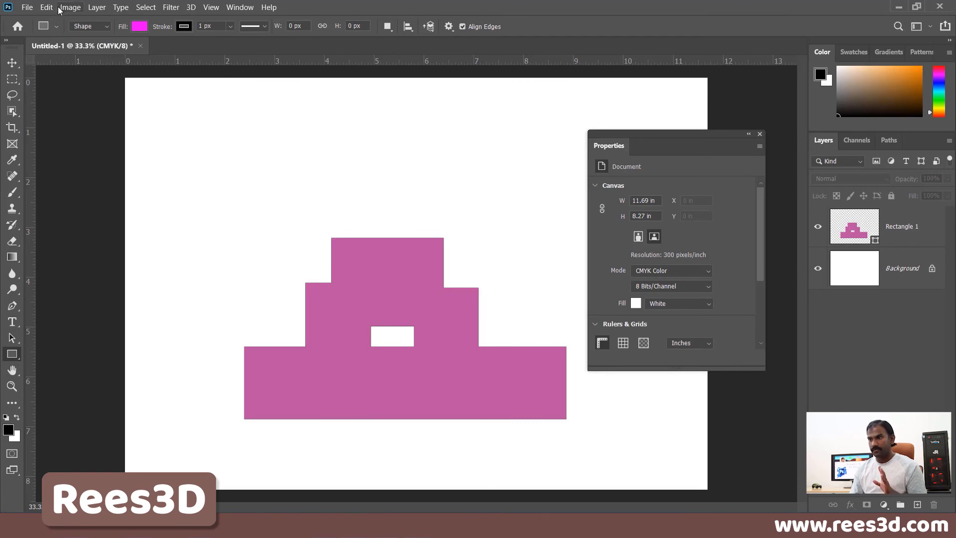
left_click(46, 7)
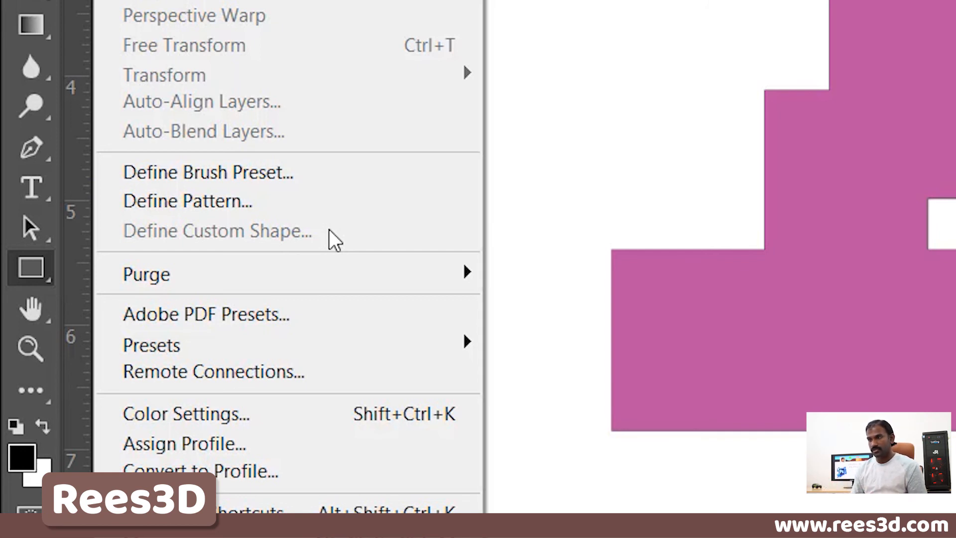
left_click(724, 304)
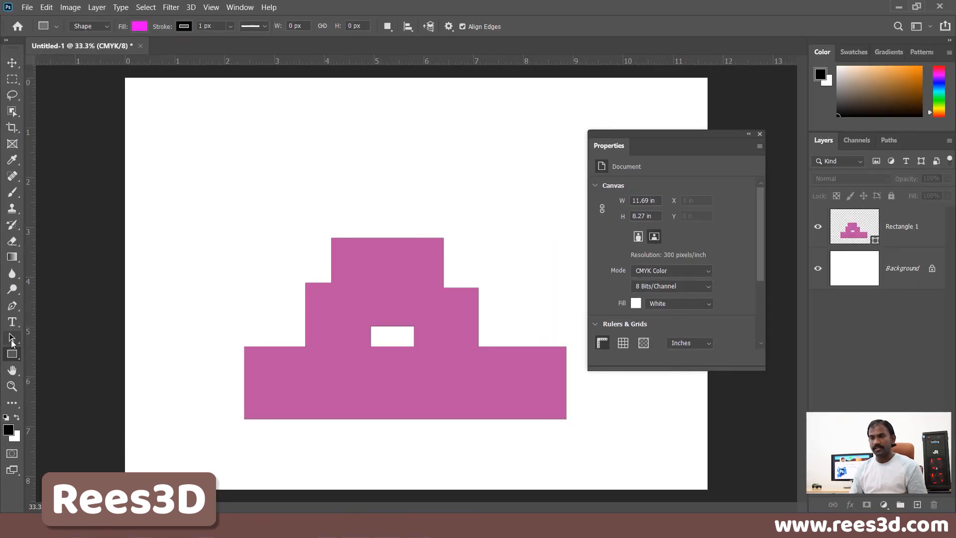
Select the combined rectangle shape and define it as a custom shape named Rees3D
left_click(12, 338)
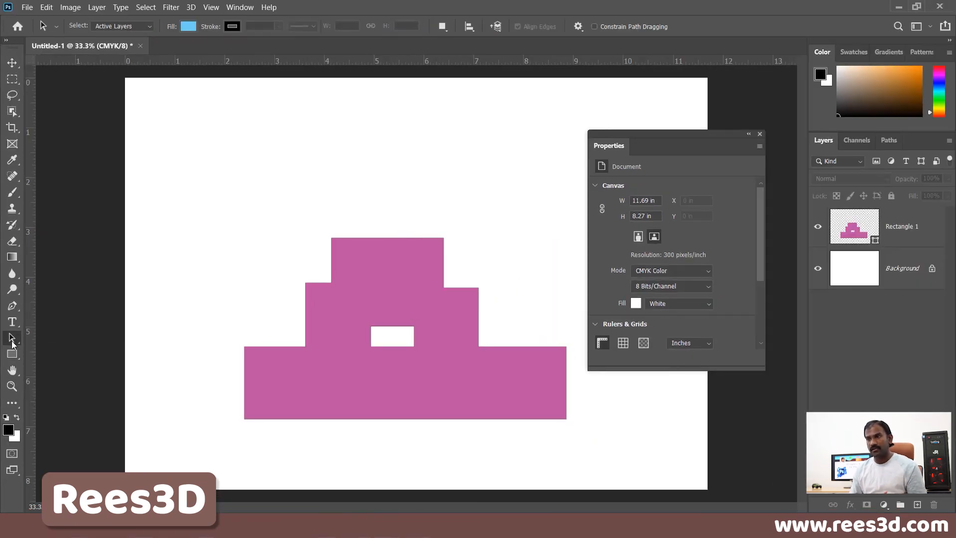
left_click(273, 341)
left_click(361, 324)
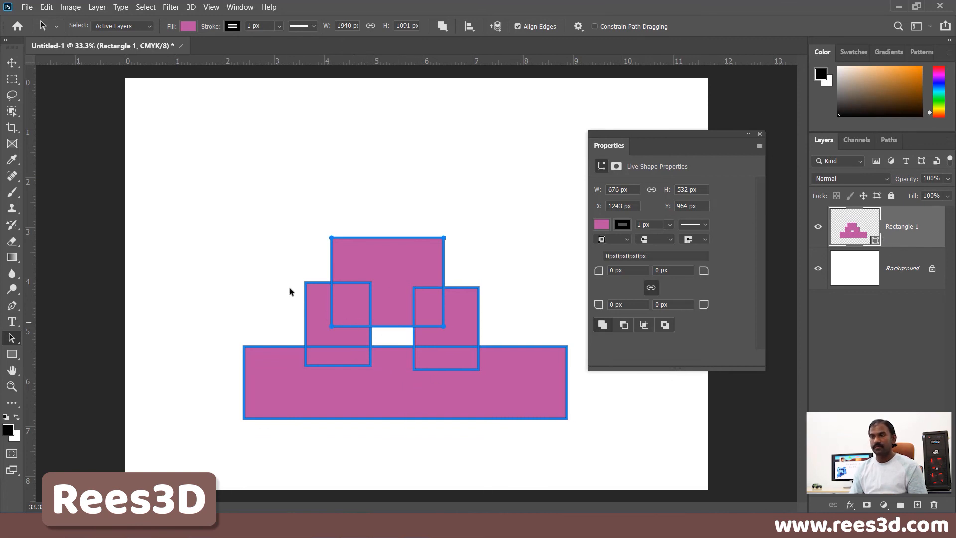
left_click(45, 7)
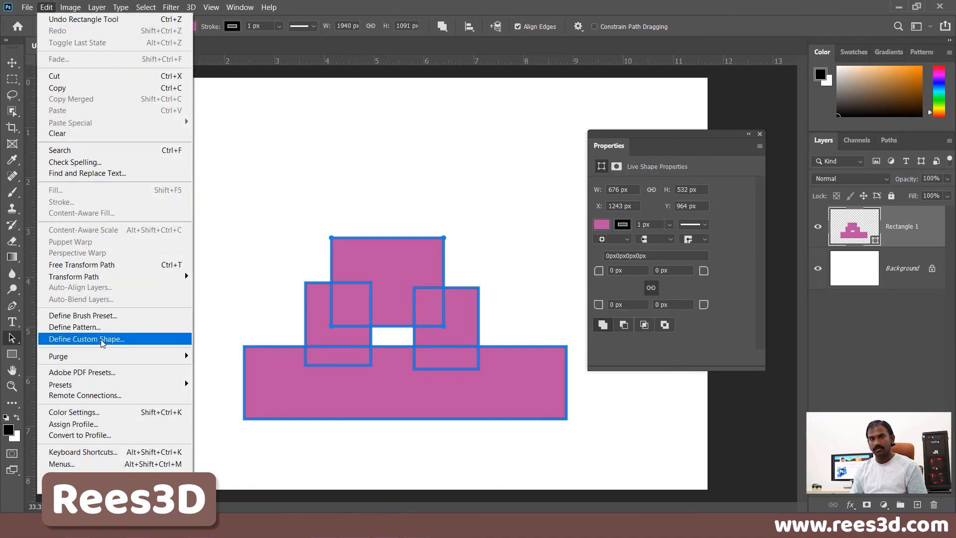
left_click(102, 339)
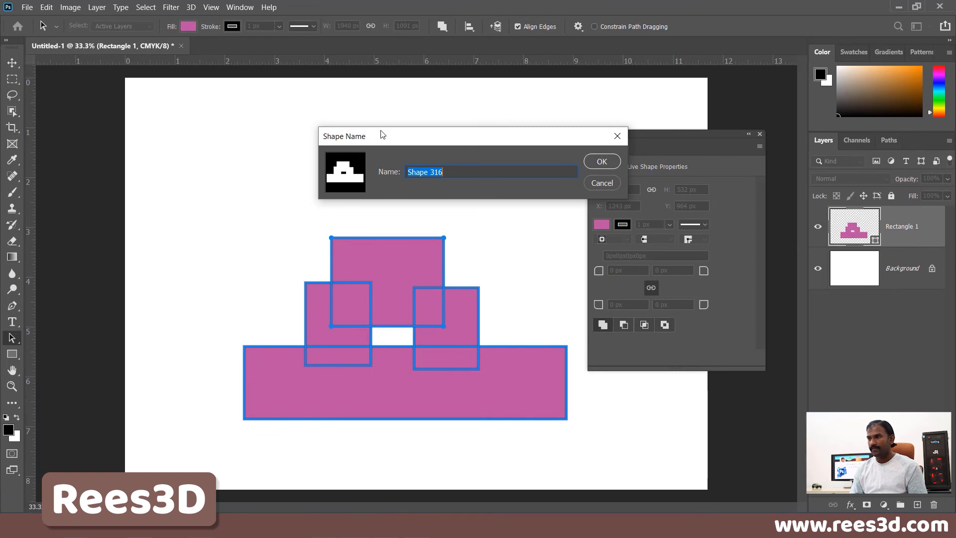
left_click_drag(382, 134, 249, 111)
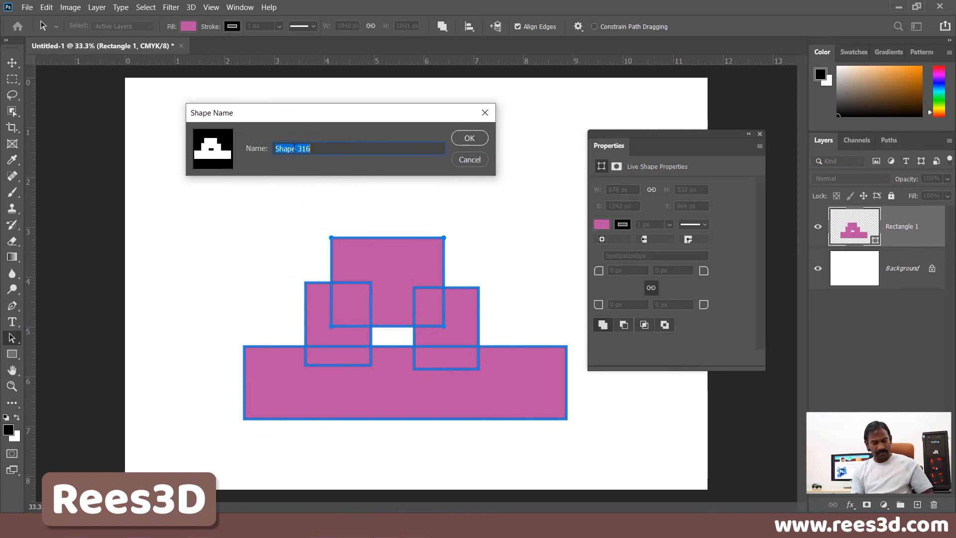
type("Rees3D")
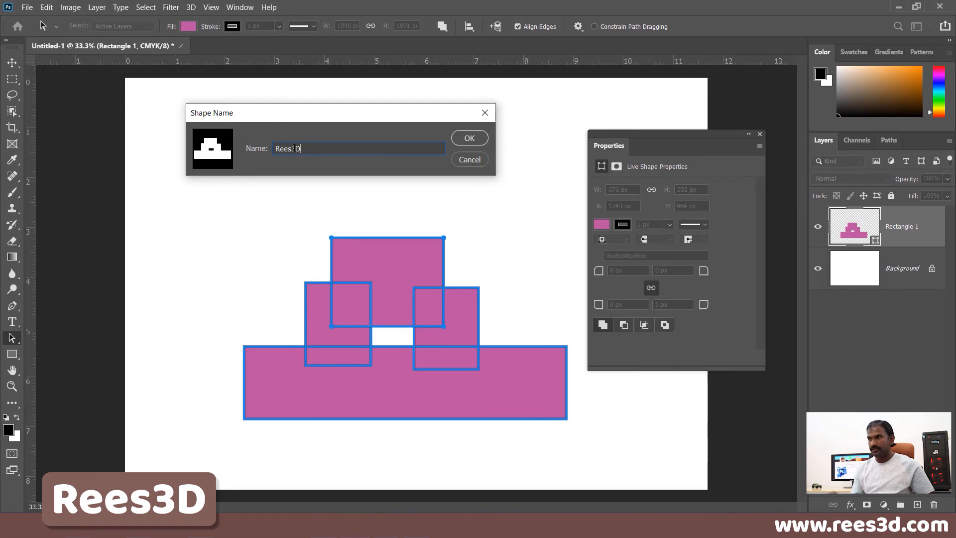
left_click(469, 139)
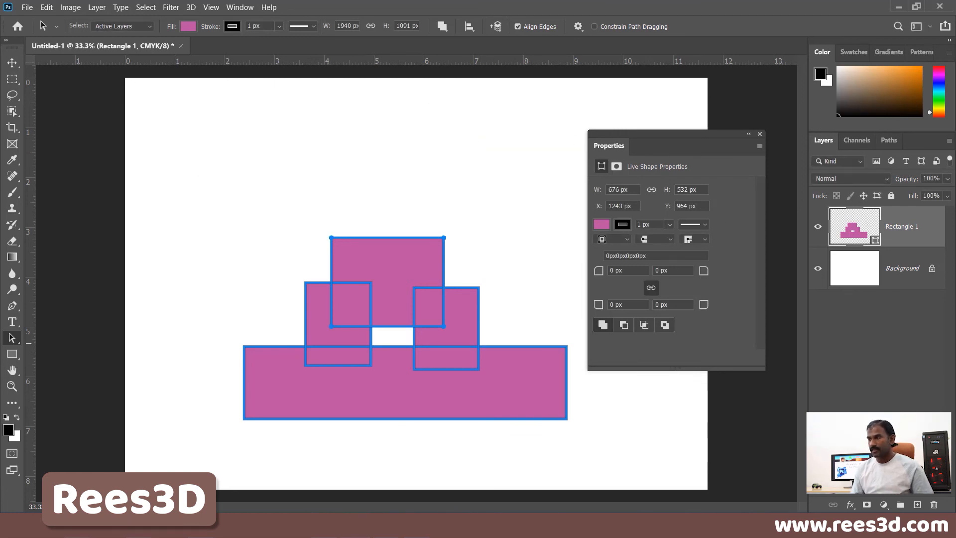
Delete the combined rectangle layer and choose the Rees3D shape for the Custom Shape tool
left_click_drag(896, 227, 935, 505)
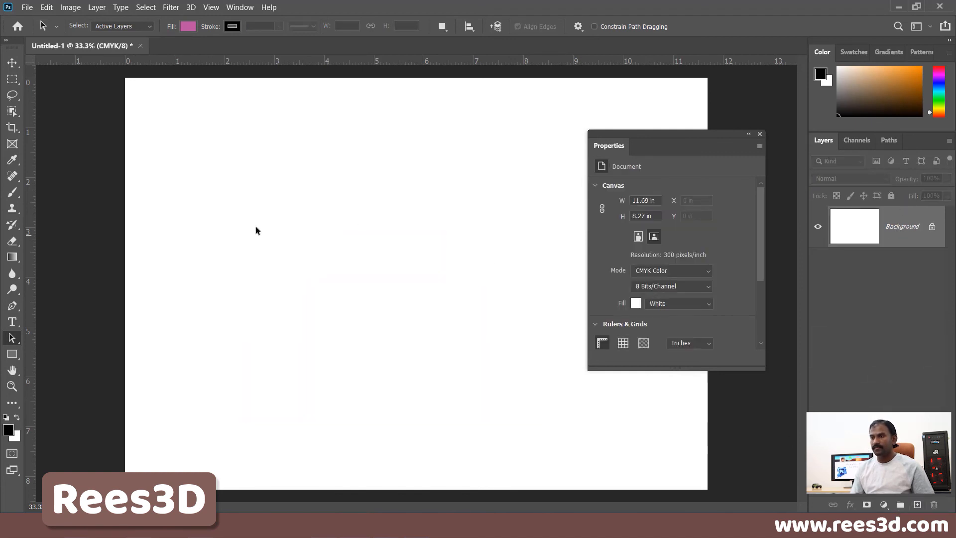
left_click(12, 353)
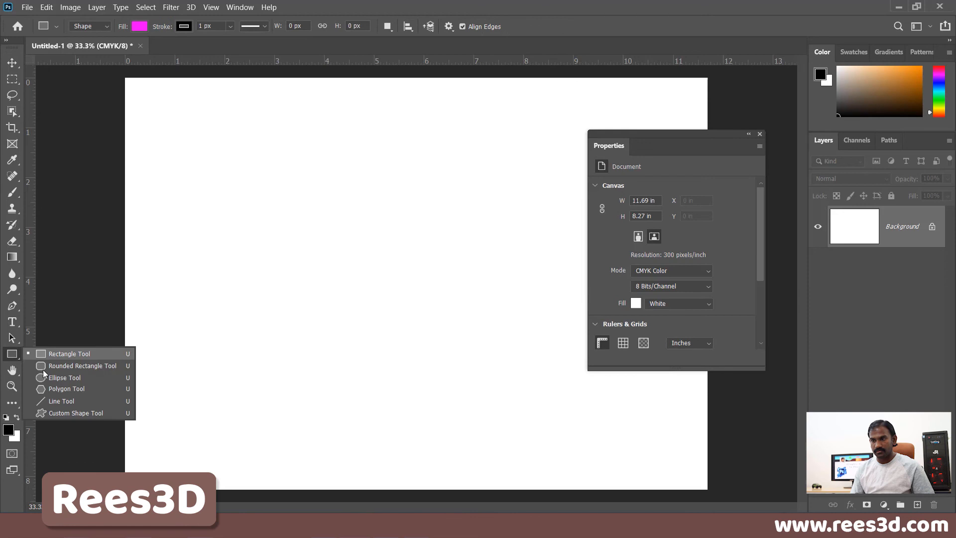
left_click(45, 415)
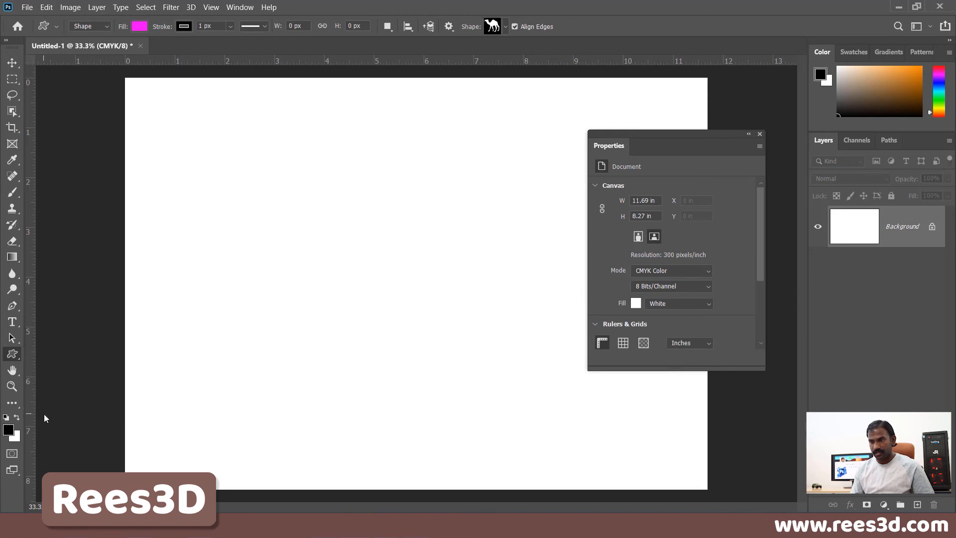
left_click(506, 28)
left_click(384, 289)
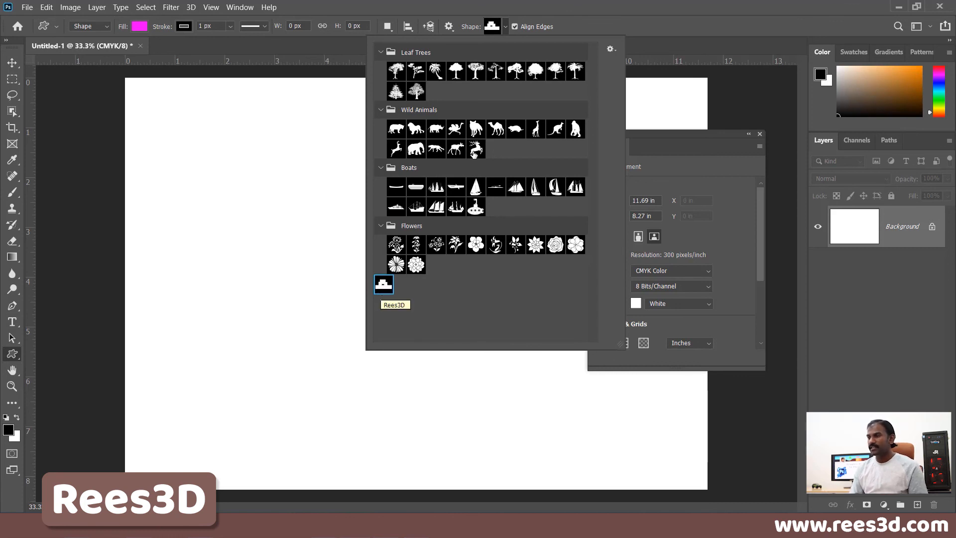
Place a Rees3D shape 100 px wide and 56.24 px high on the canvas, from its center with proportions preserved
left_click(489, 3)
left_click(228, 211)
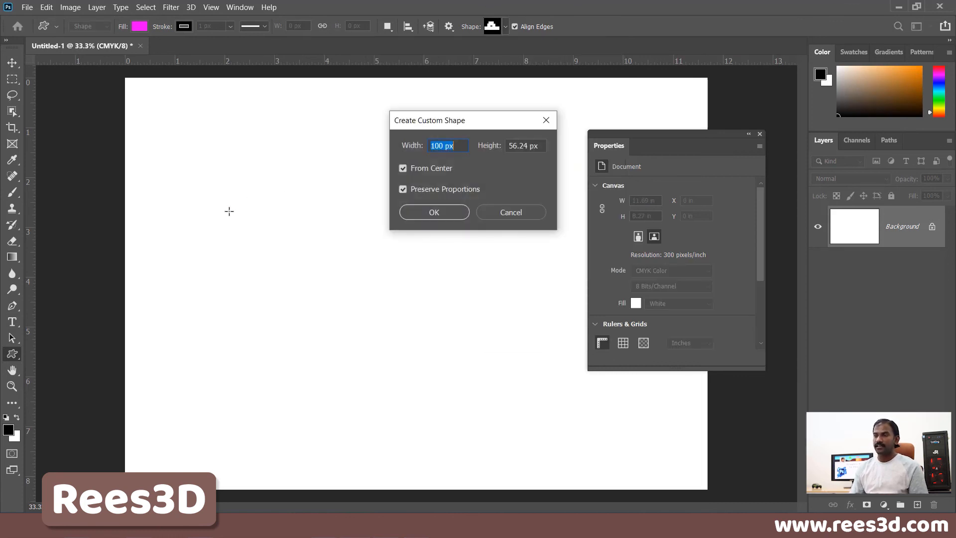
left_click(434, 212)
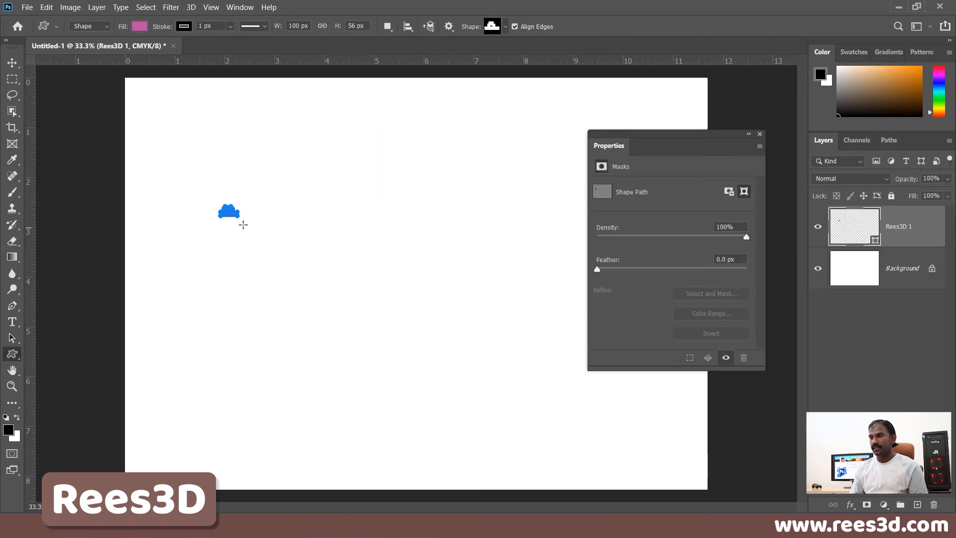
Enlarge the small Rees3D shape with Free Transform to about 1420 × 795 px
left_click(12, 62)
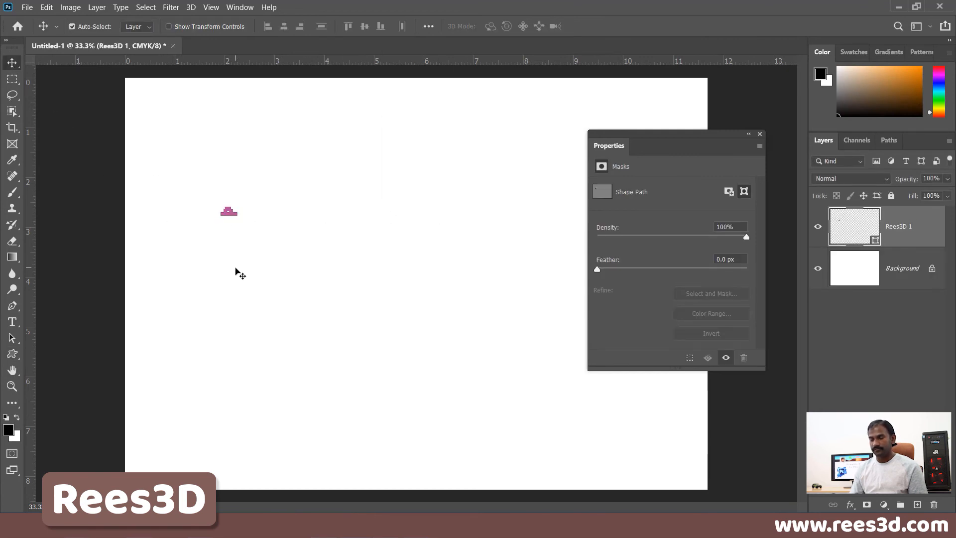
key("ctrl+plus")
key("ctrl+plus")
left_click_drag(243, 251, 405, 375)
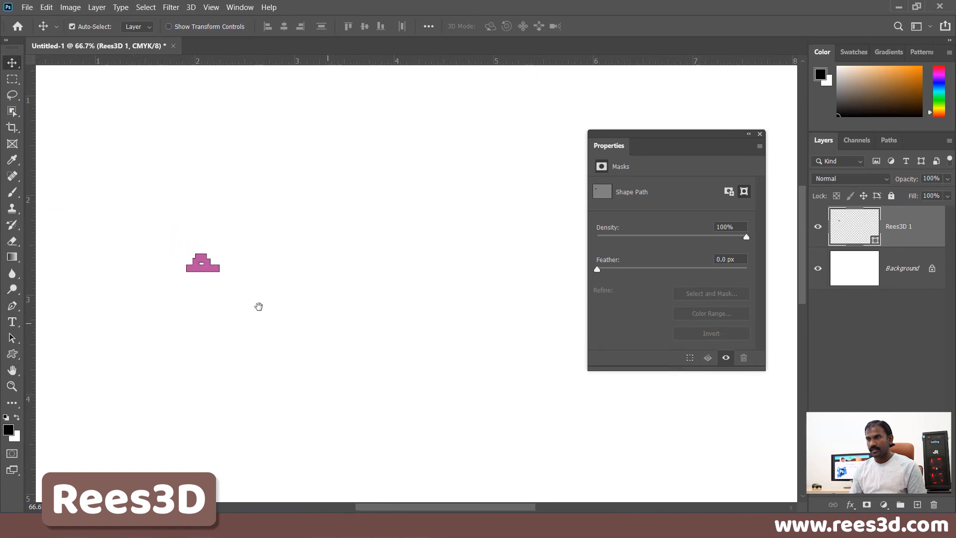
key("ctrl+minus")
key("ctrl+minus")
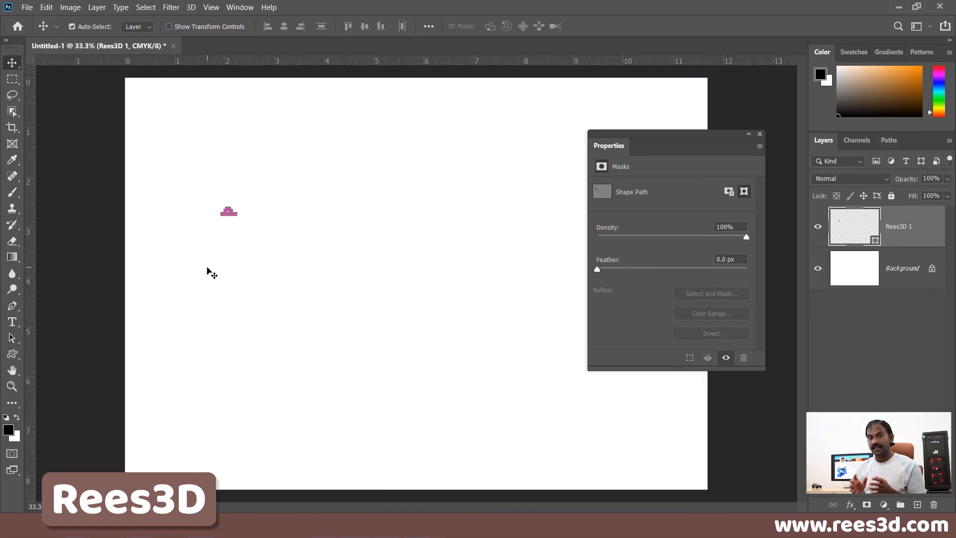
key("ctrl+t")
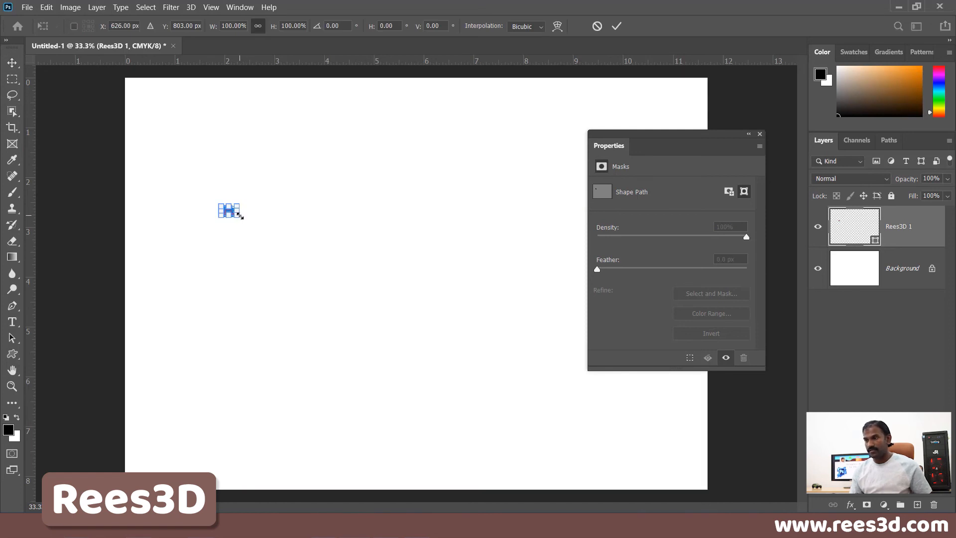
left_click_drag(240, 215, 490, 283)
key("Return")
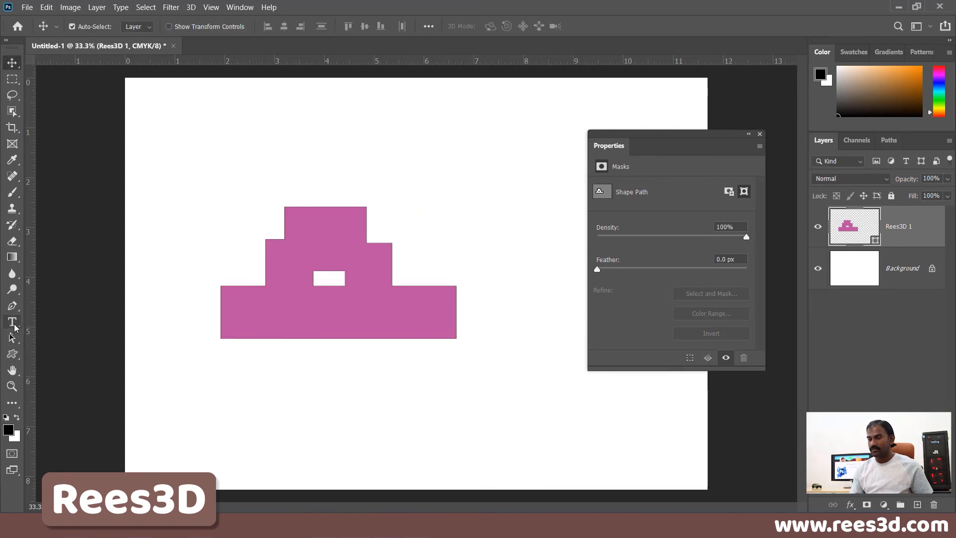
Draw twelve more Rees3D custom shapes in varied sizes and proportions around the large one, the last about 431 × 167 px
left_click(11, 352)
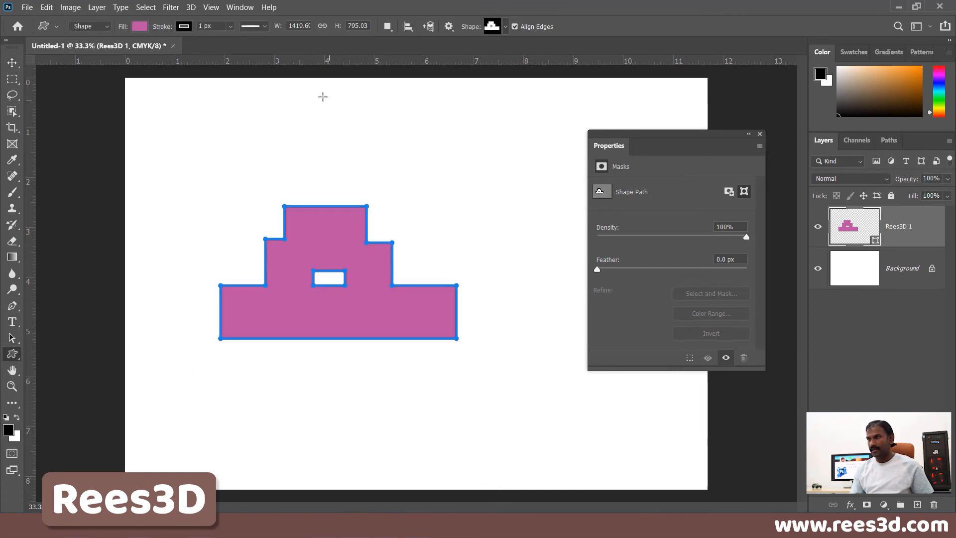
left_click_drag(456, 152, 516, 191)
left_click_drag(472, 229, 518, 268)
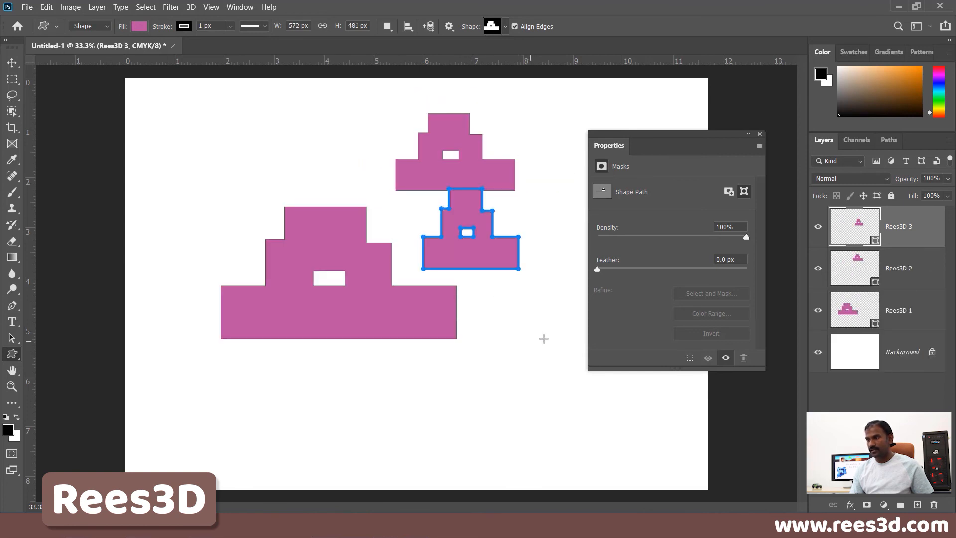
left_click_drag(510, 343, 582, 399)
mouse_move(207, 373)
left_mouse_down()
mouse_move(253, 415)
mouse_move(321, 429)
left_mouse_up()
left_click_drag(389, 440, 539, 446)
left_click_drag(549, 439, 586, 452)
left_click_drag(599, 434, 626, 454)
mouse_move(643, 419)
left_mouse_down()
mouse_move(659, 432)
mouse_move(686, 416)
left_mouse_up()
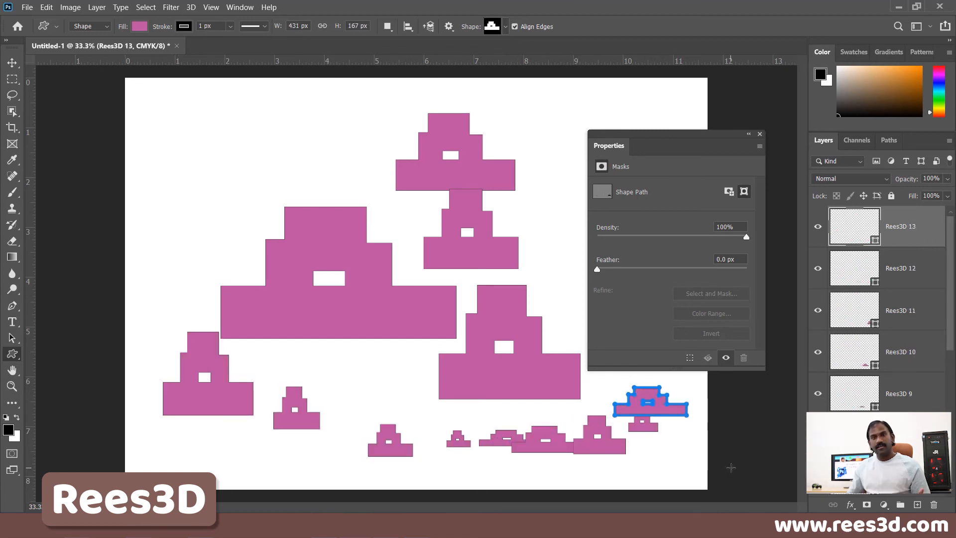